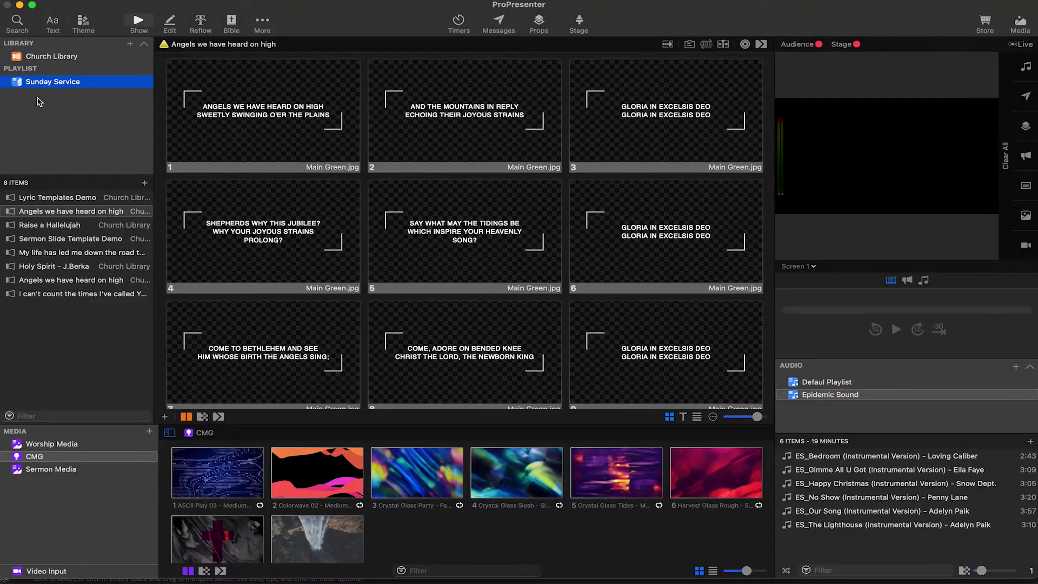
Browse Theme > Lyric Styles > Shapes and Colors, then put Lyric Templates Demo slide 11 live.
click(84, 23)
mouse_move(134, 54)
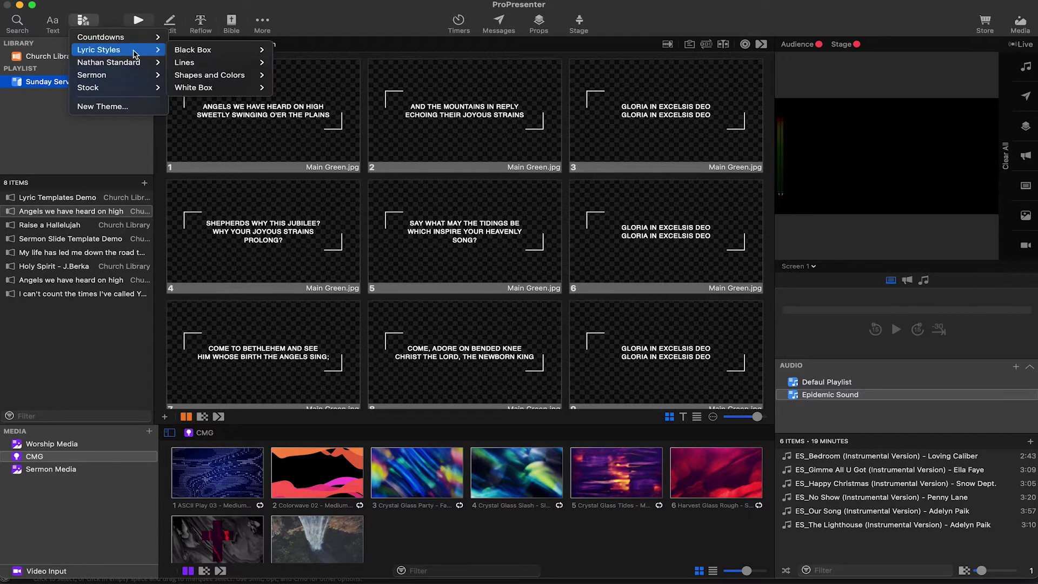
mouse_move(262, 80)
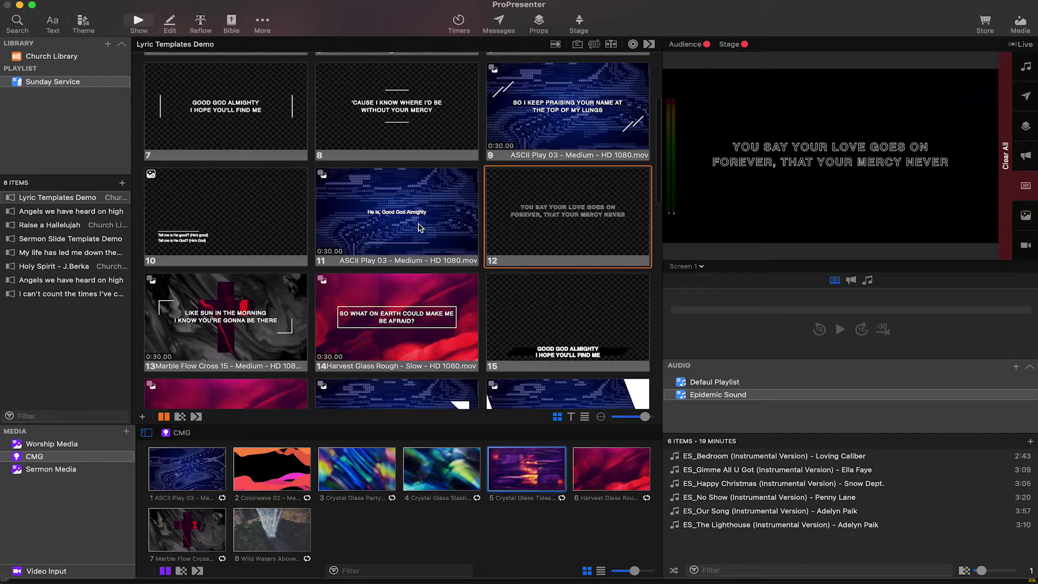
click(397, 217)
Send Marble Flow Cross slide 13 live and advance through the following example slides.
click(273, 297)
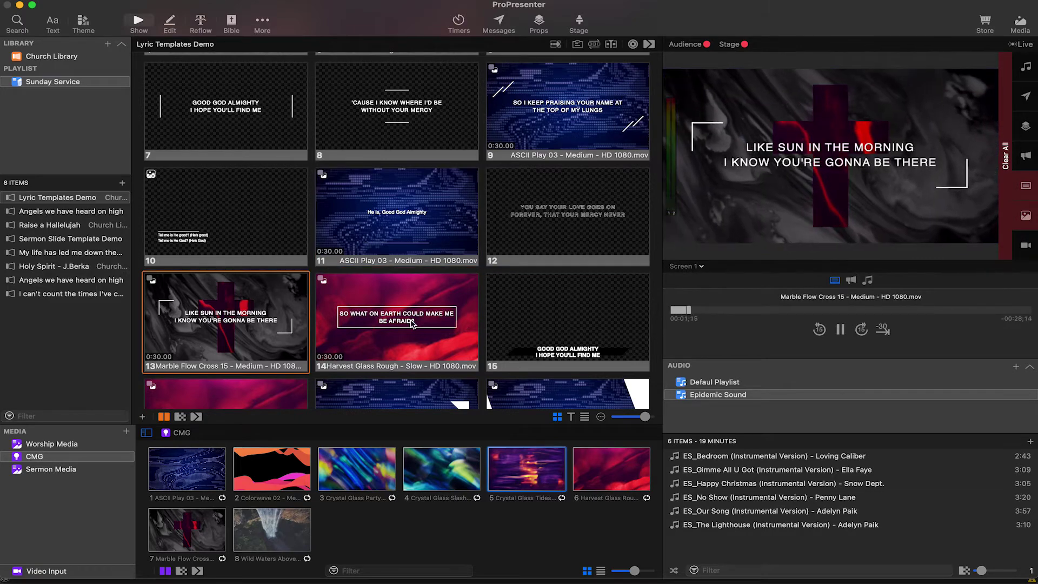
key(Right)
key(Right)
key(Right)
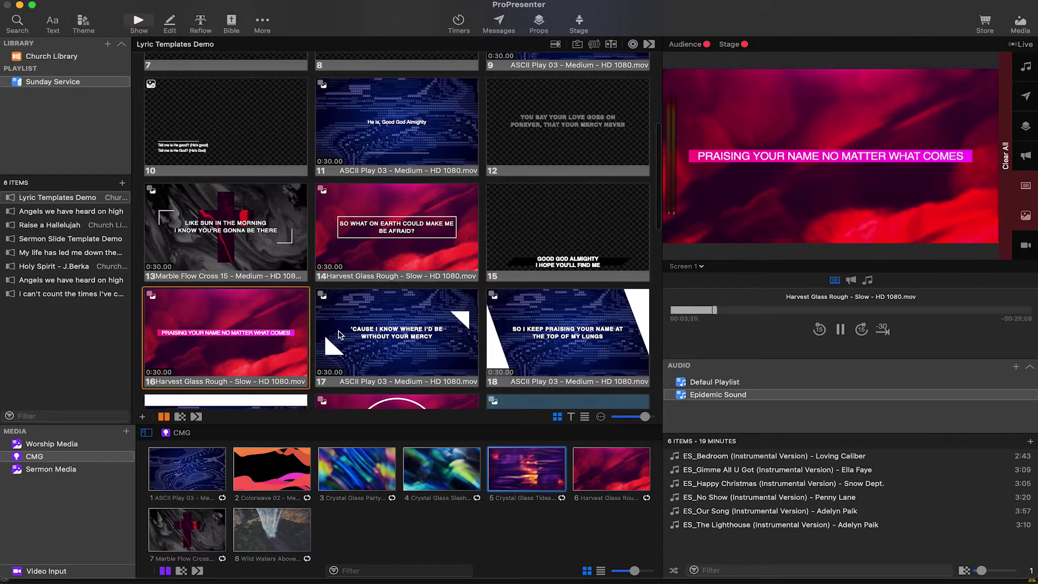
key(Right)
key(Right)
key(Right)
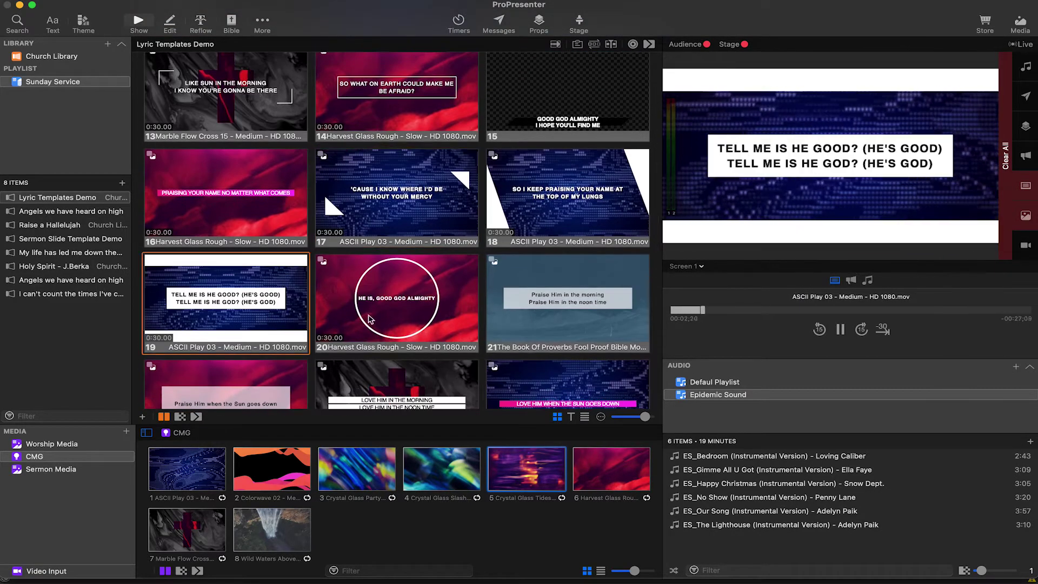
key(Right)
key(Right)
key(Right)
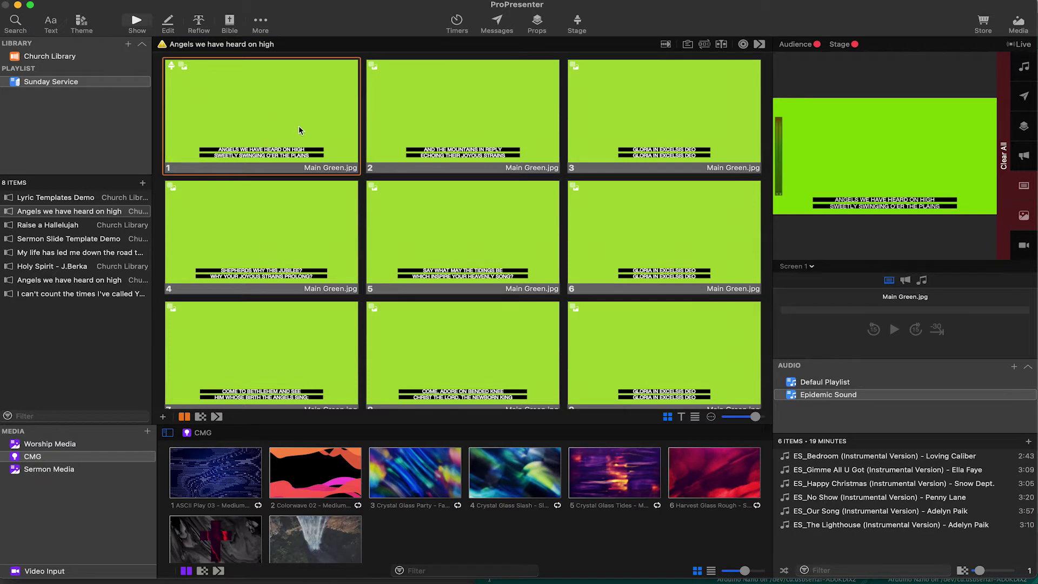
Apply Themes > Lyric Styles > Lines > White Text Horizontal Lines to slide 1.
scroll(289, 117, down, 1)
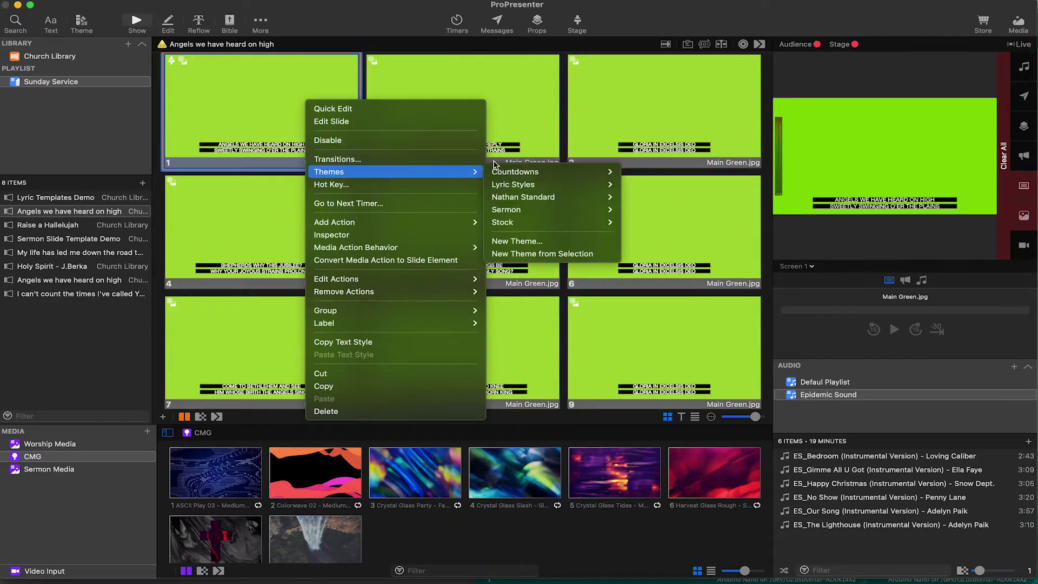
mouse_move(580, 190)
mouse_move(665, 186)
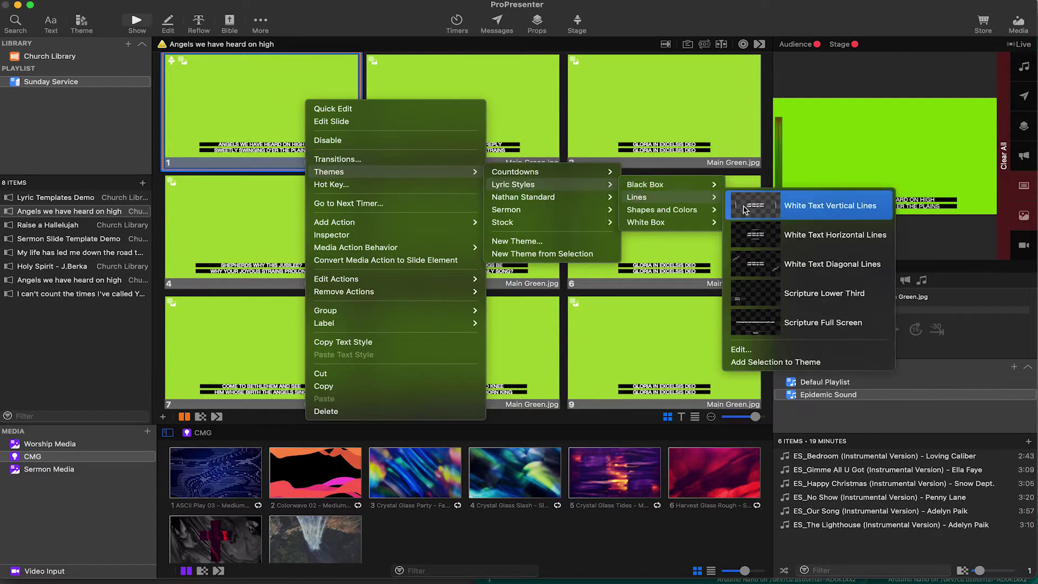
click(764, 236)
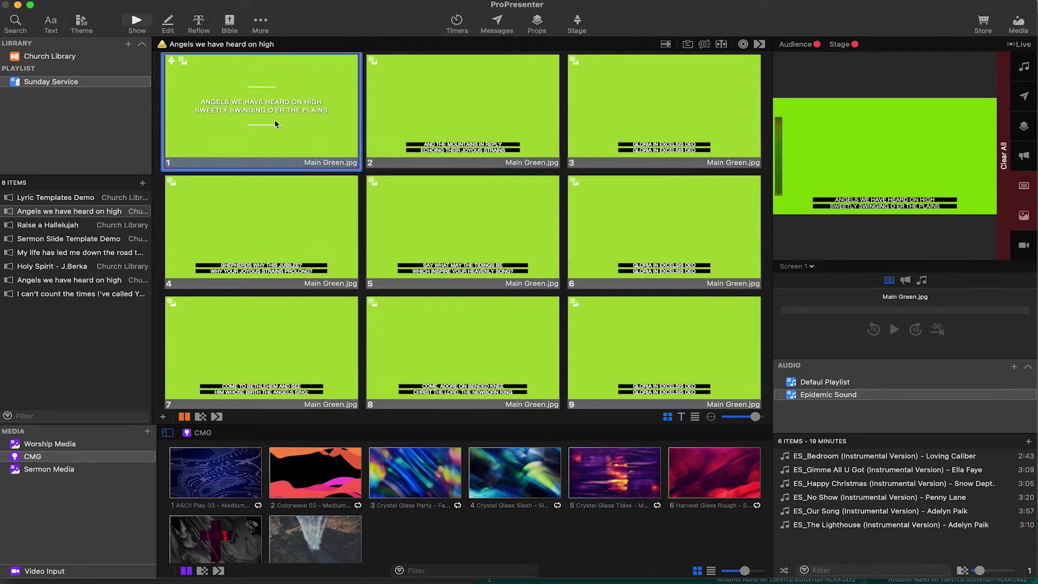
Apply Lyric Styles > Lines > White Text Diagonal Lines to slide 2, then select slides 4 and 5.
right_click(490, 119)
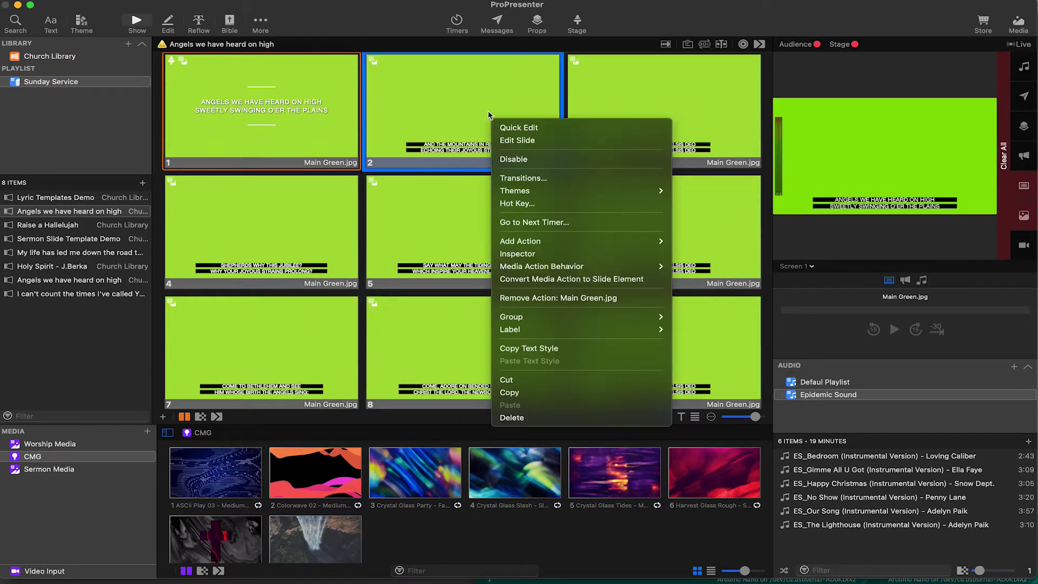
click(380, 177)
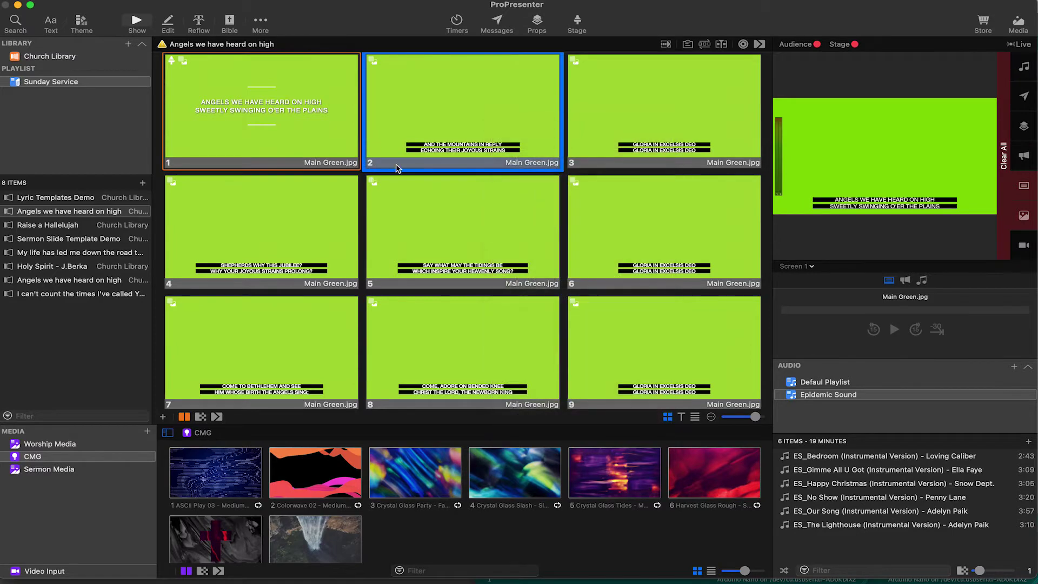
click(79, 20)
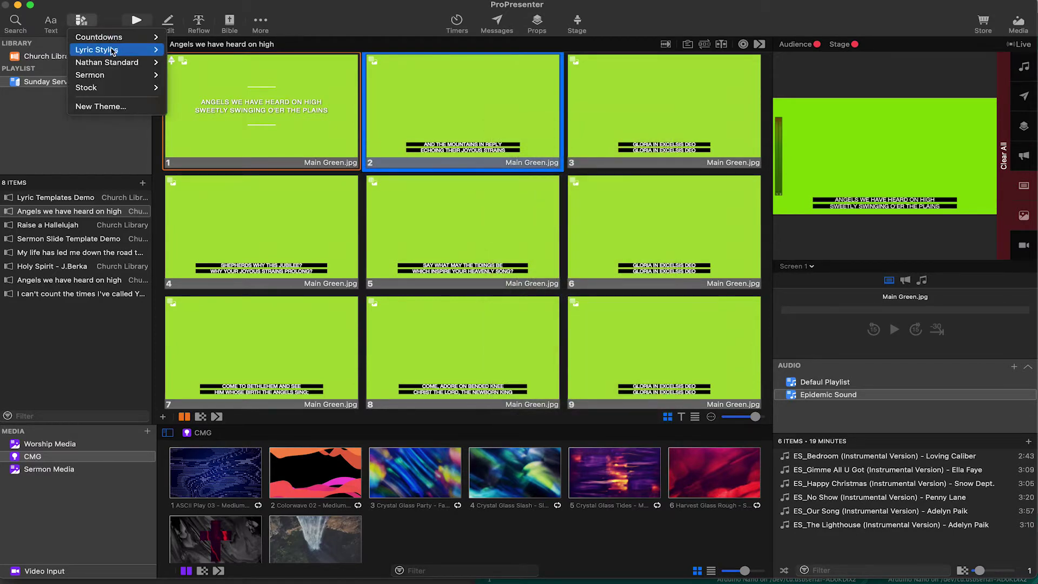
mouse_move(108, 50)
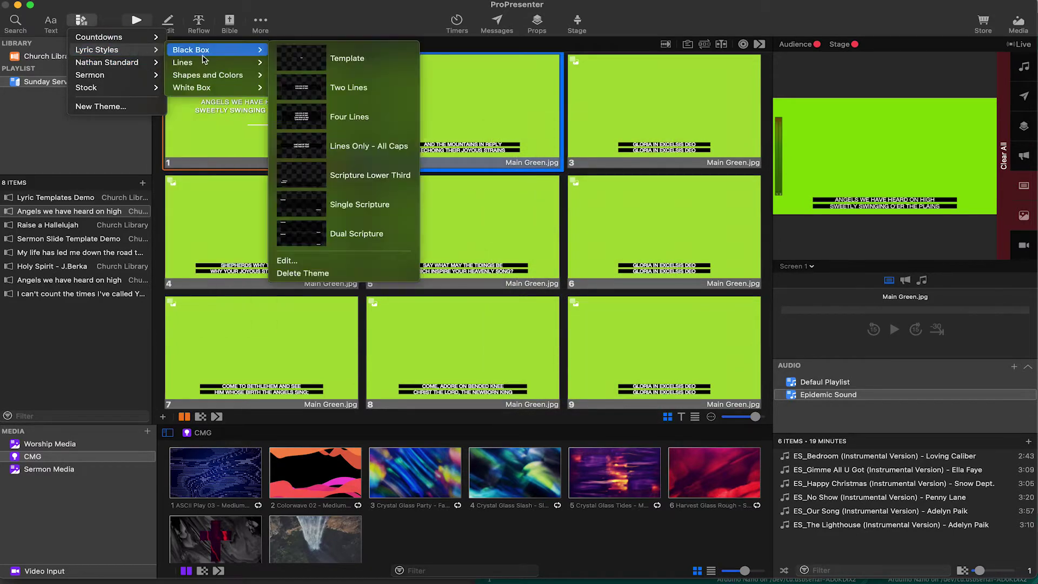
mouse_move(220, 63)
click(298, 130)
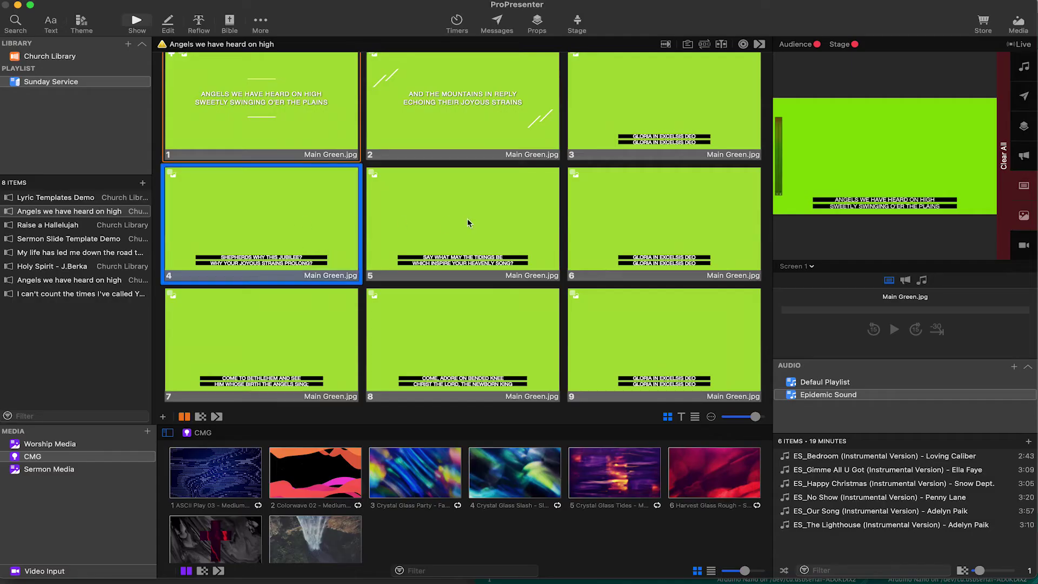
shift+click(473, 222)
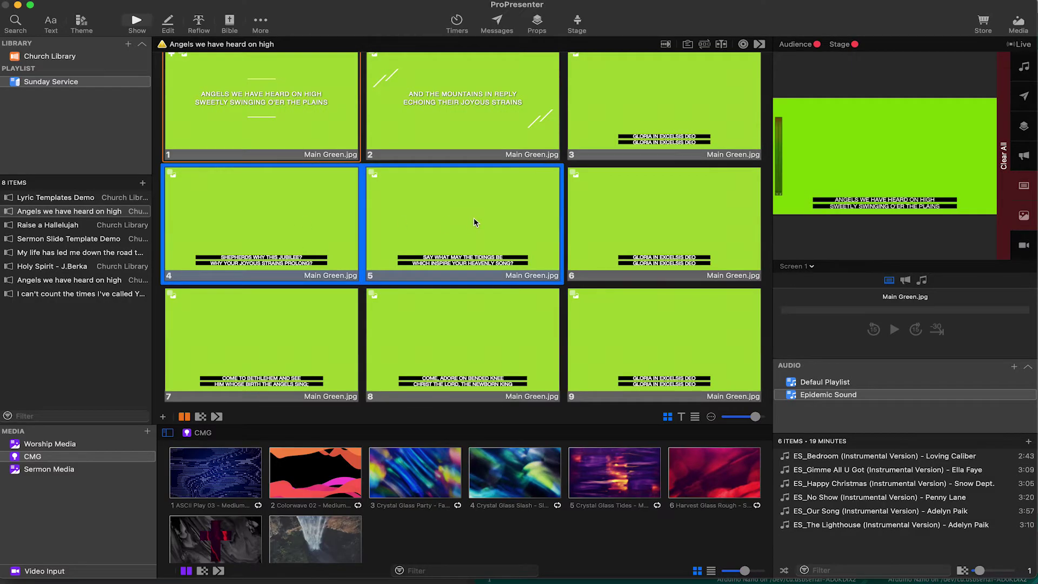
click(158, 208)
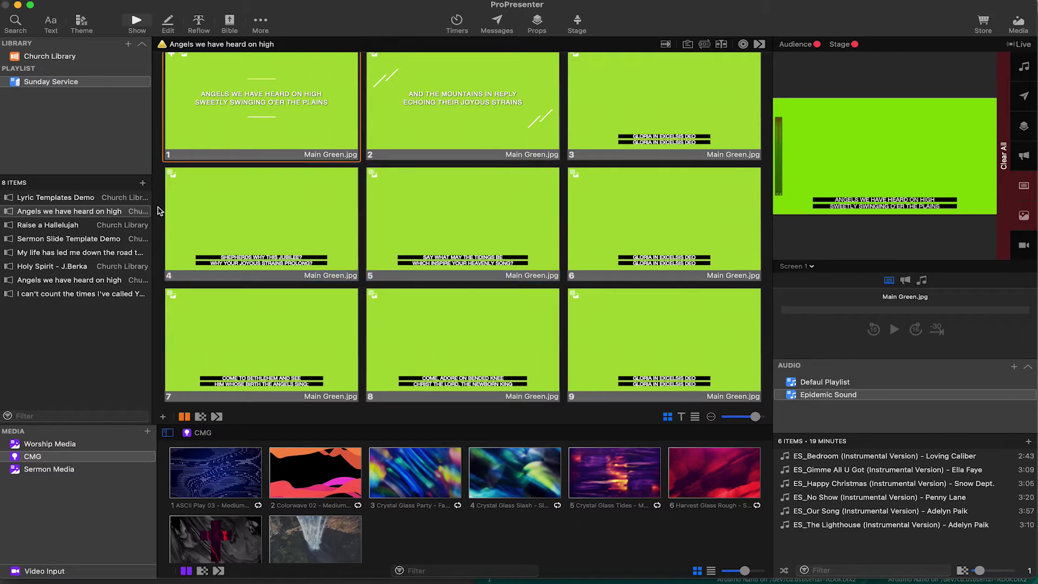
drag(159, 210, 655, 228)
click(80, 21)
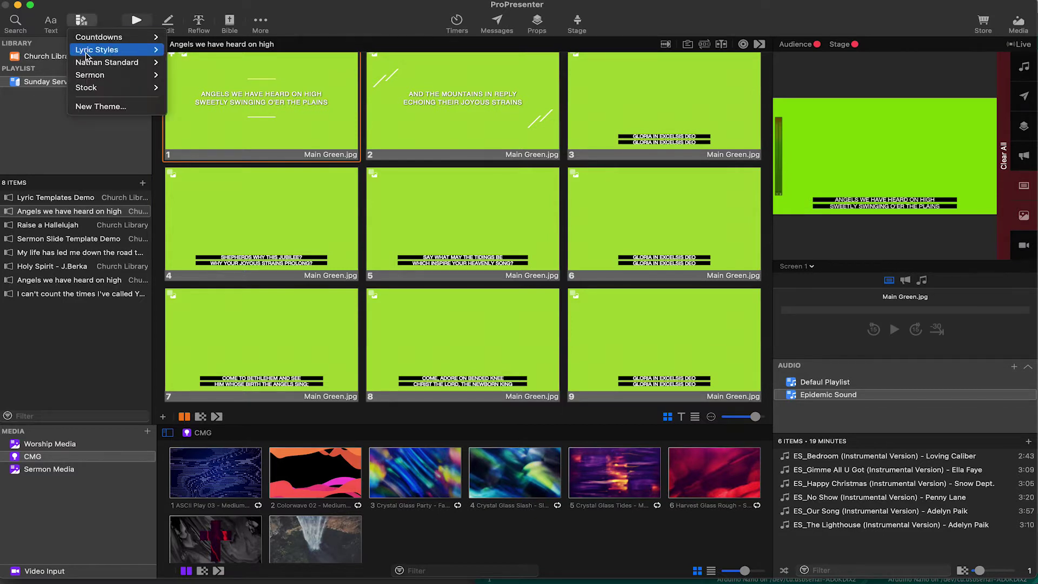
Browse slide 1's Themes submenu toward the Nathan Standard theme.
mouse_move(97, 49)
right_click(232, 117)
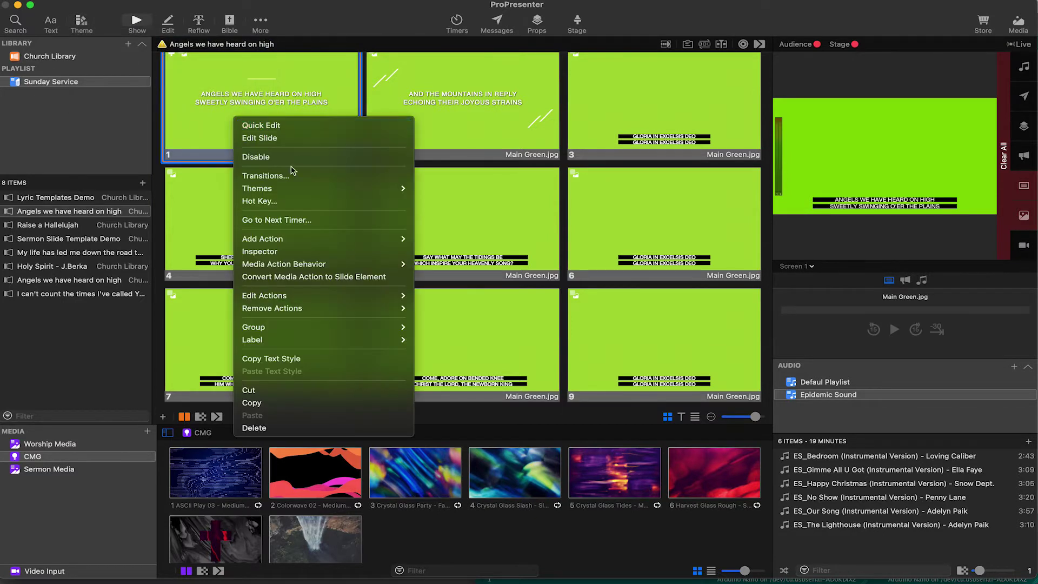
mouse_move(354, 189)
mouse_move(460, 213)
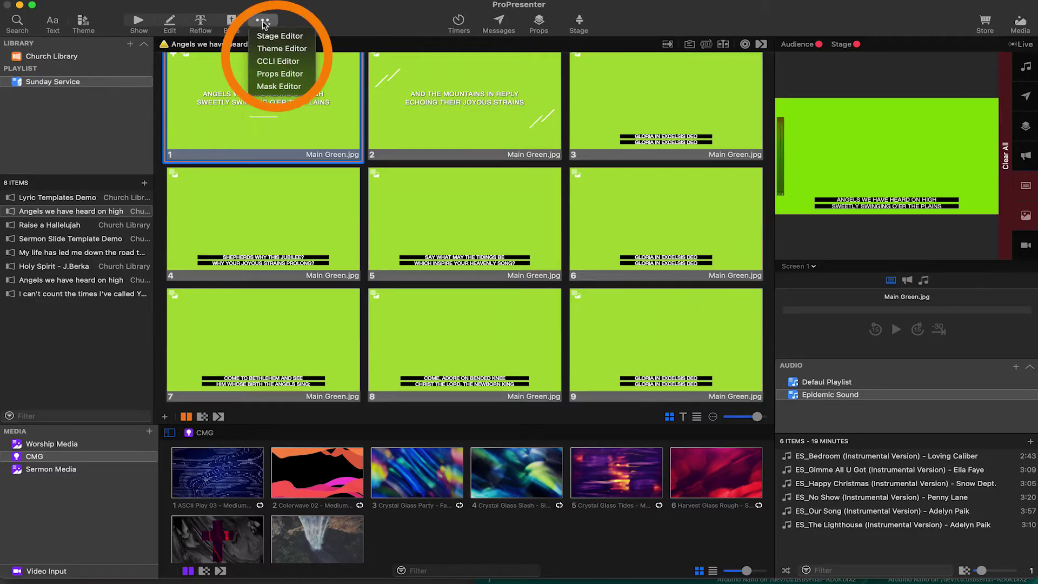
Open the Theme Editor on the Shapes and Colors theme and show its Circle Outline slide.
click(280, 49)
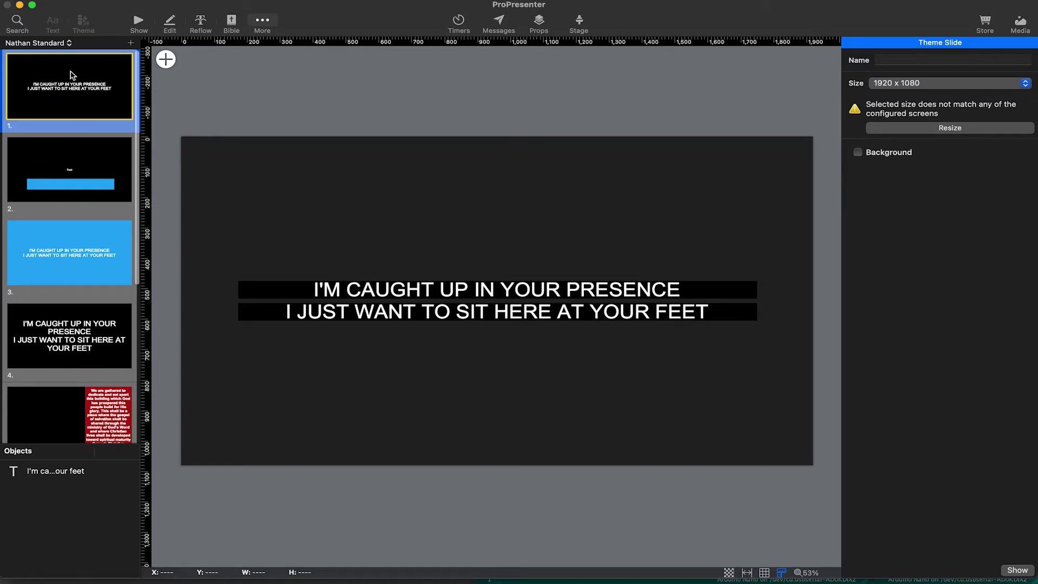
click(56, 44)
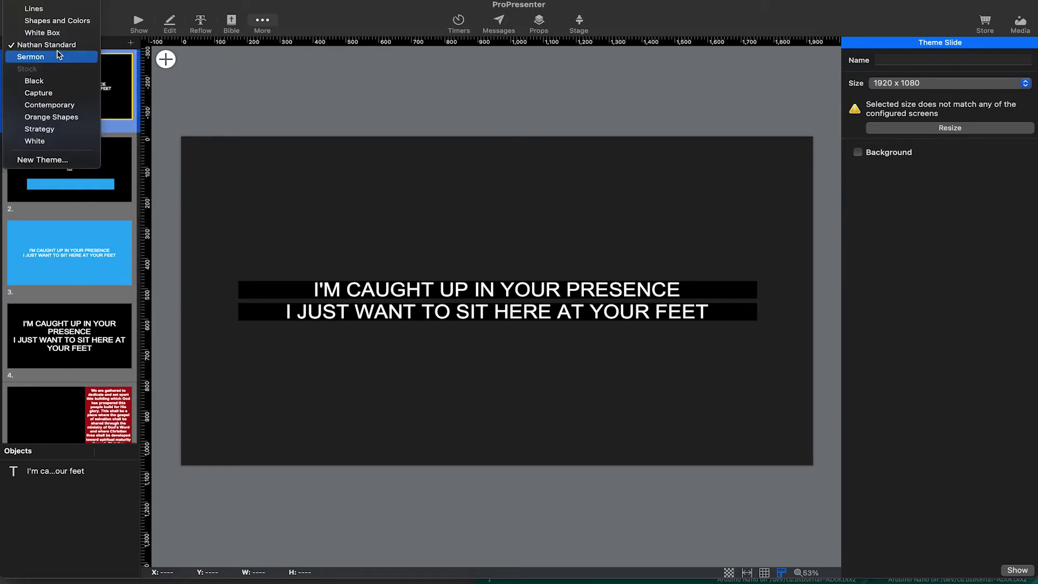
scroll(56, 48, up, 2)
click(57, 45)
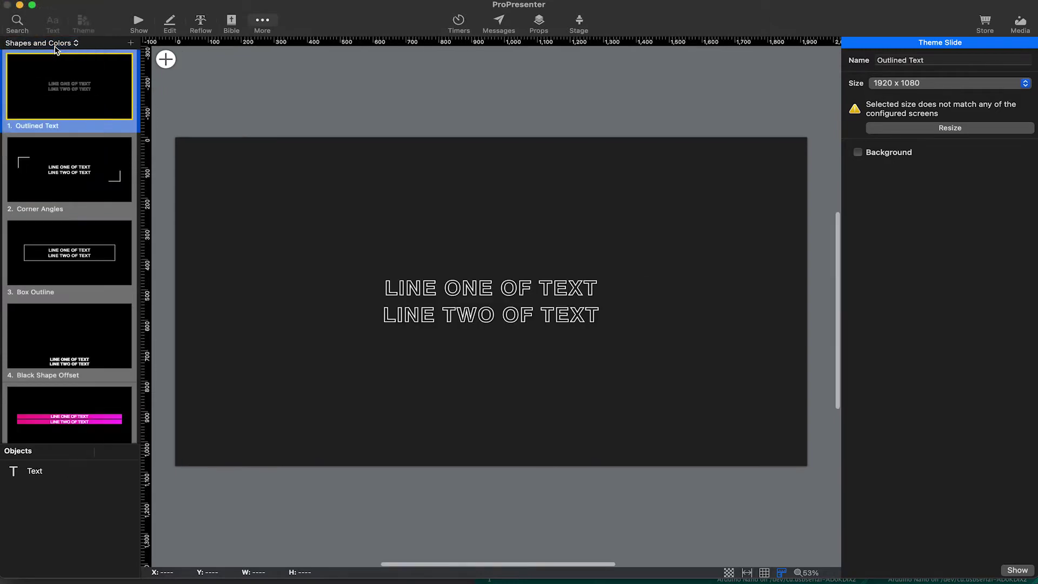
scroll(75, 186, down, 5)
scroll(75, 191, down, 3)
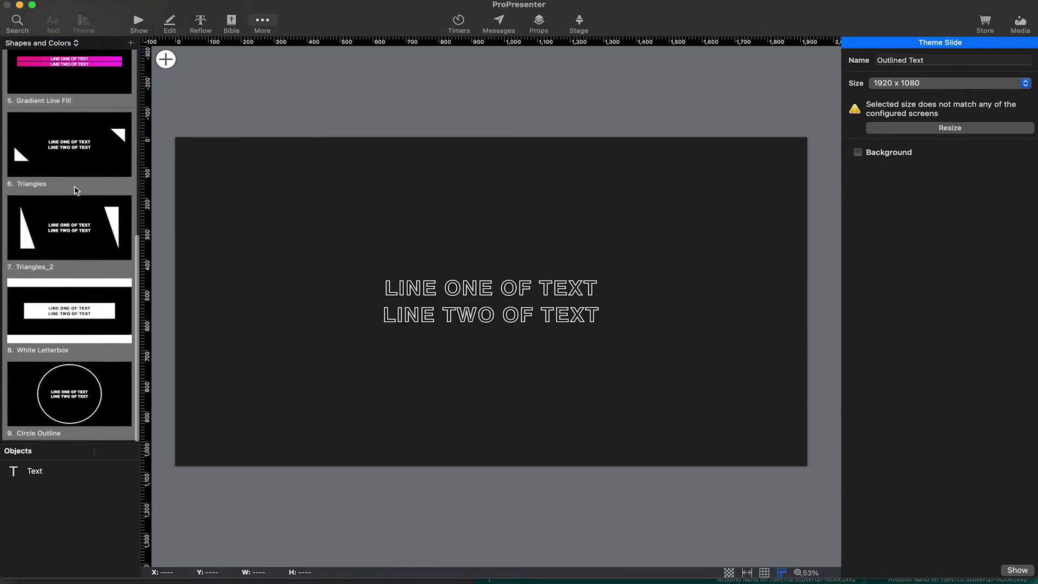
click(85, 413)
On the White Letterbox slide, inspect the bands and text box, hiding and reshowing both white bands.
click(68, 308)
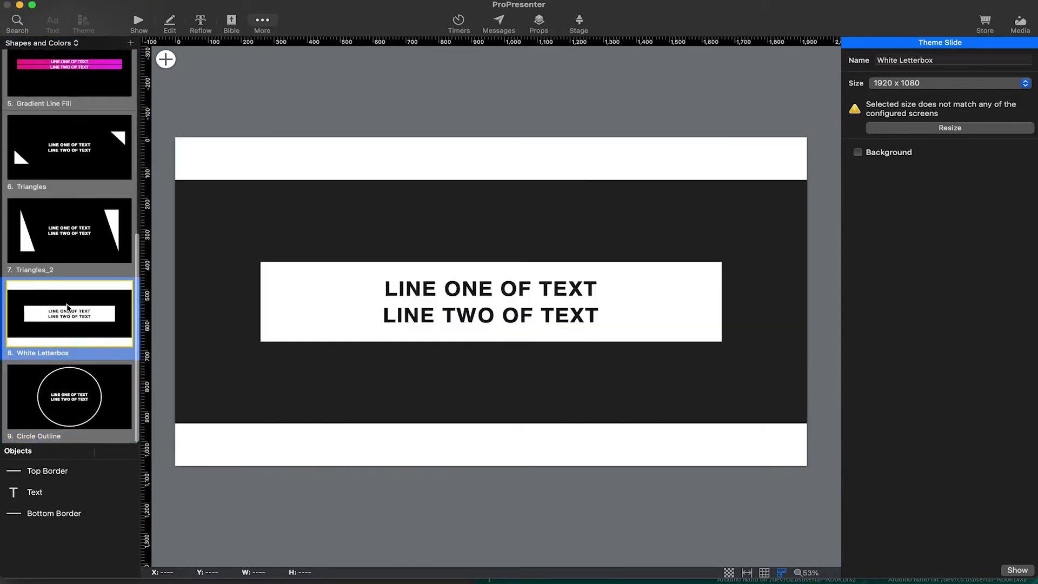
click(267, 144)
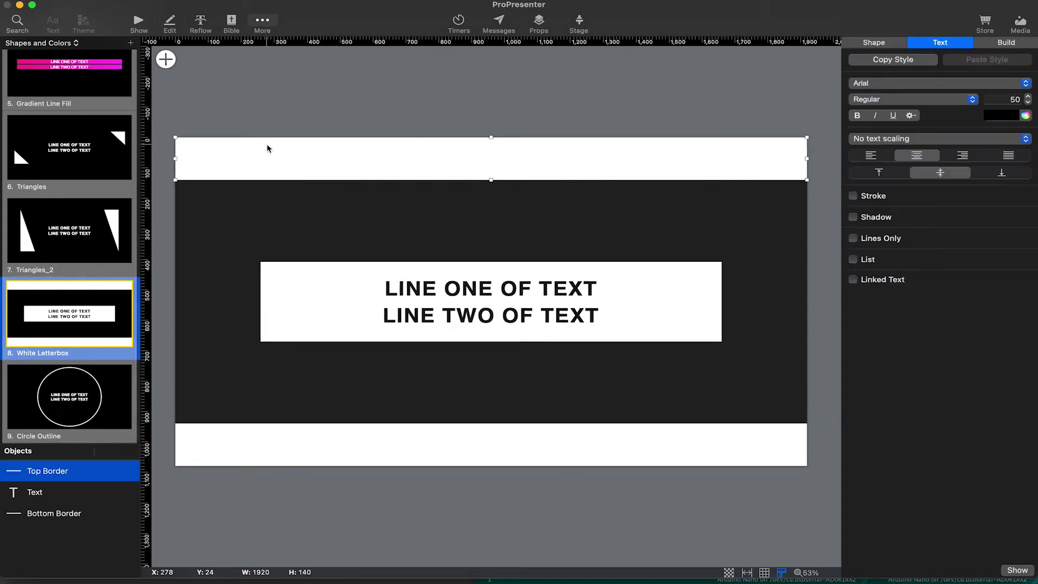
click(346, 445)
click(297, 300)
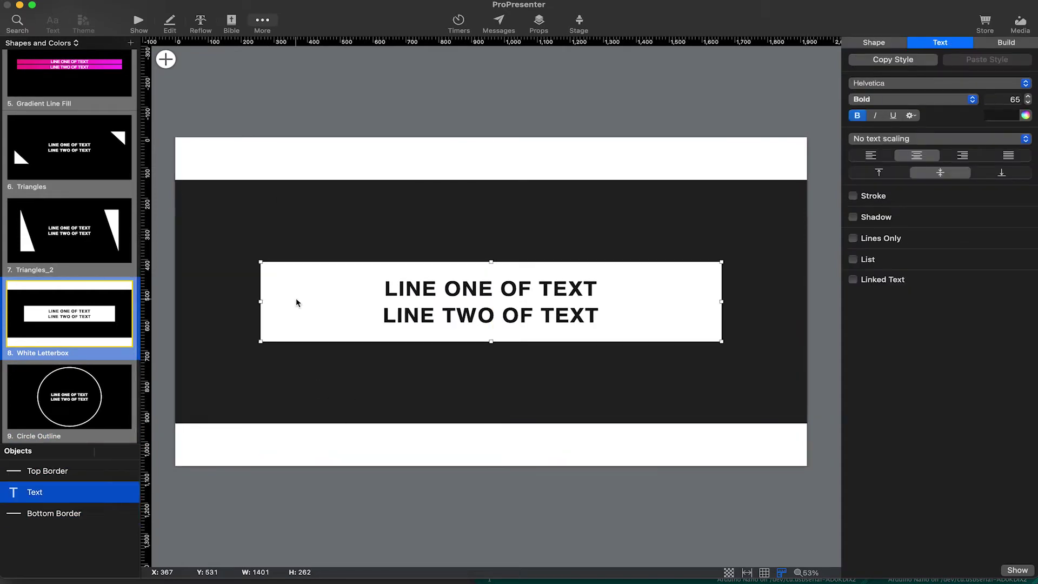
click(43, 538)
click(50, 515)
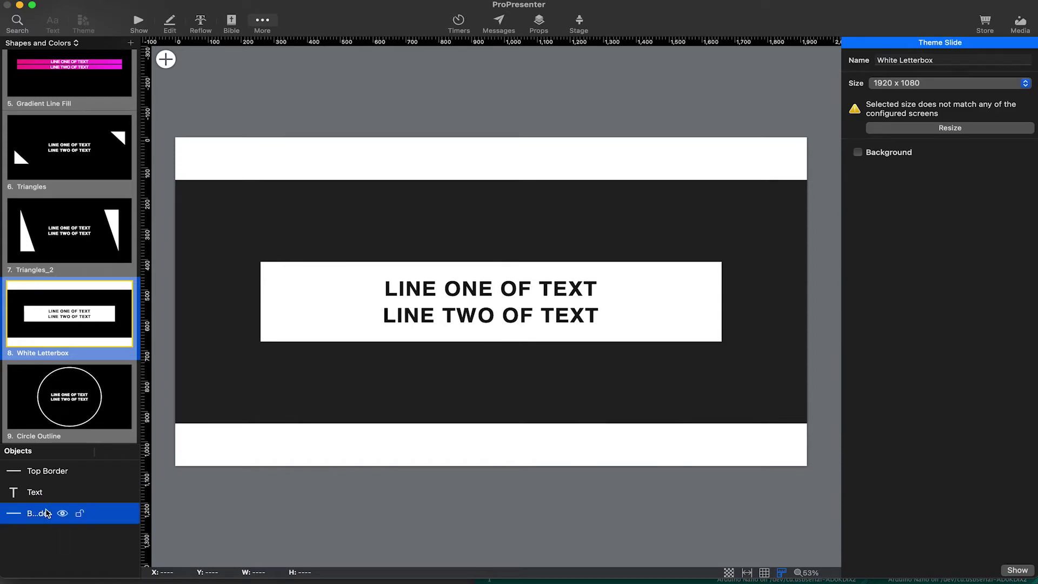
click(62, 513)
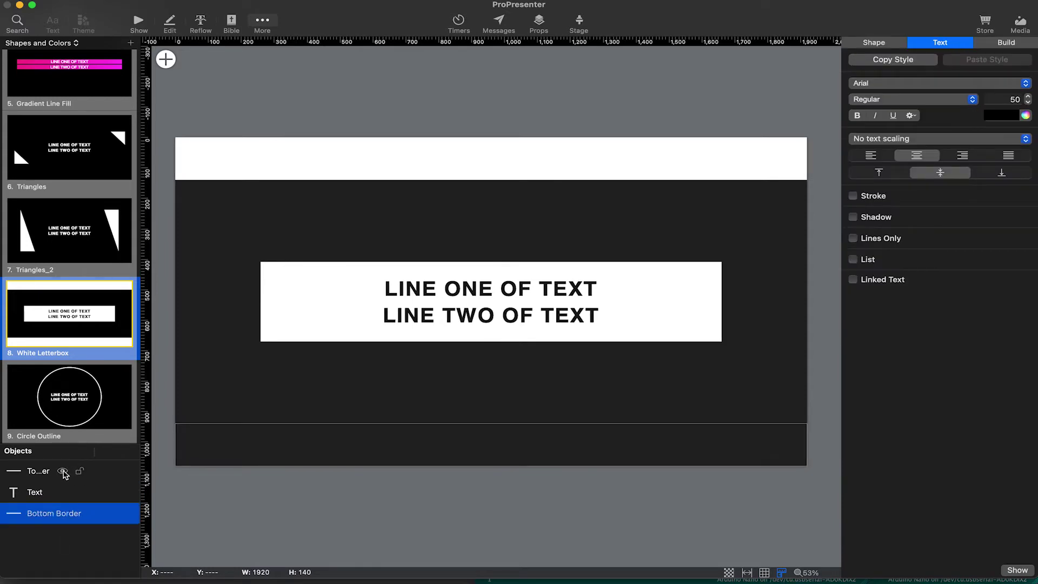
click(62, 470)
click(63, 471)
click(63, 513)
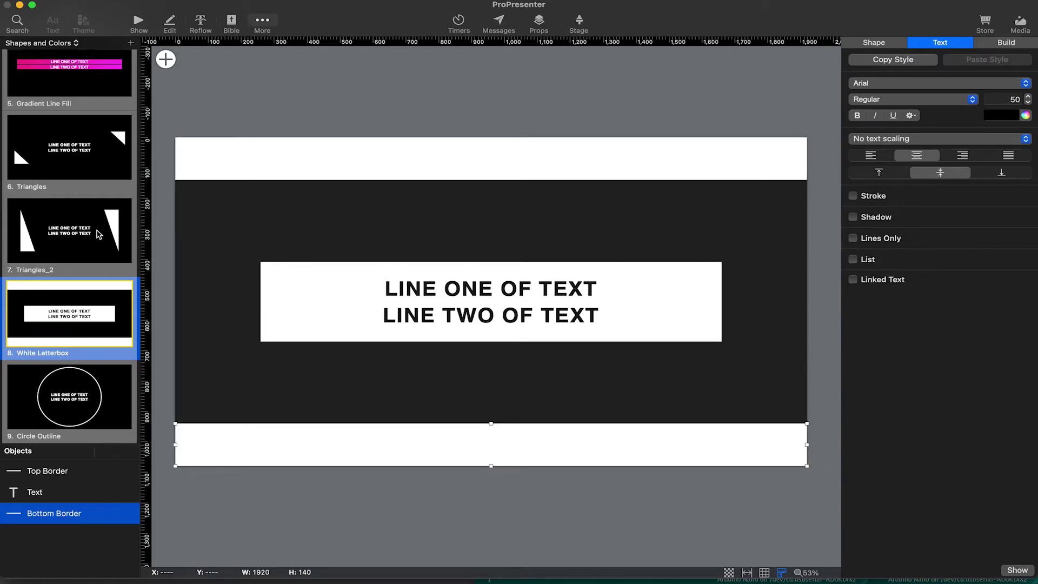
View the Gradient Line Fill slide, then switch the editor to the Nathan Standard theme.
click(99, 234)
scroll(40, 216, up, 5)
click(87, 331)
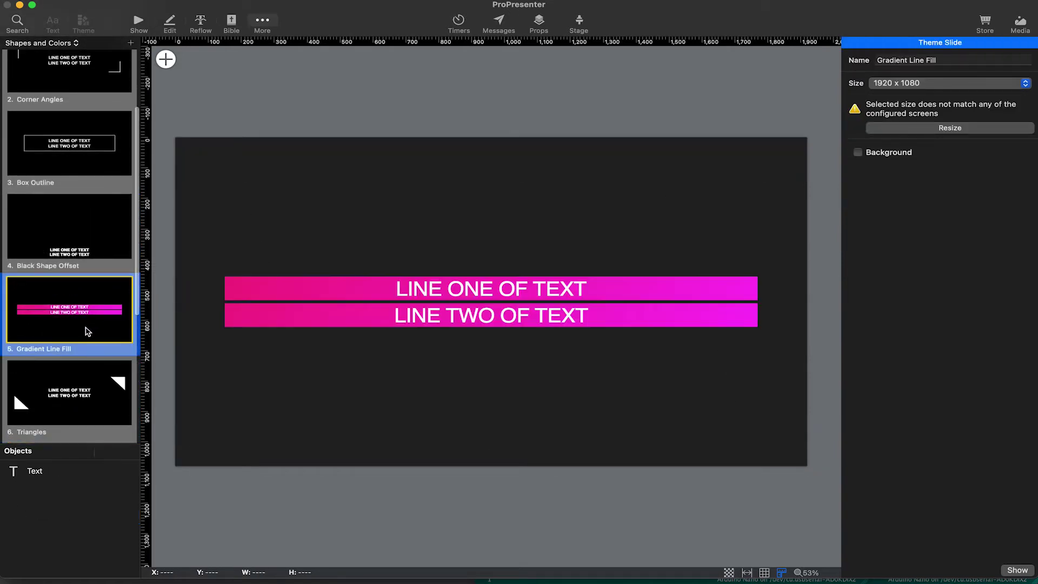
scroll(87, 216, up, 3)
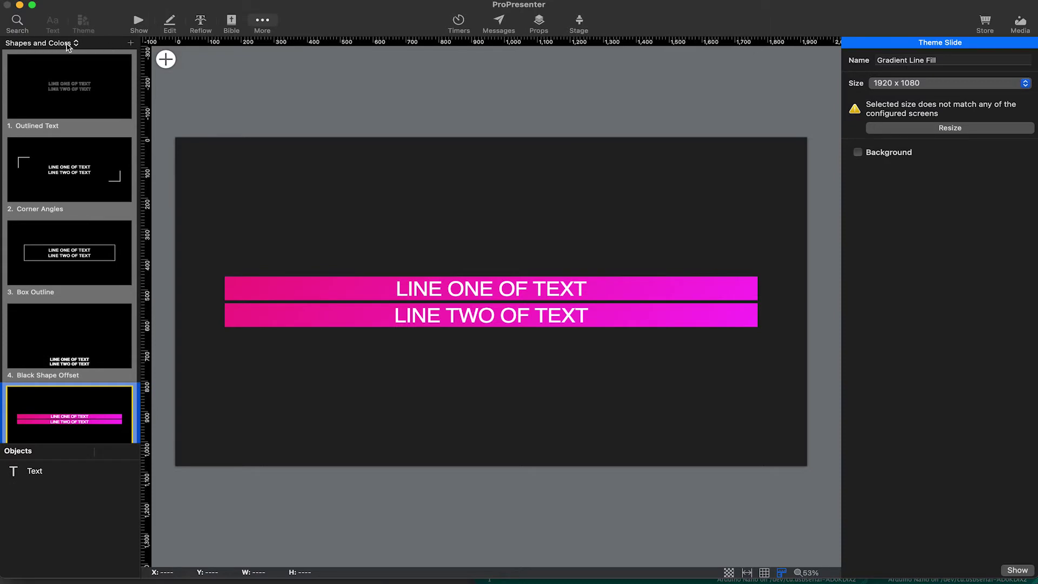
click(67, 44)
click(62, 69)
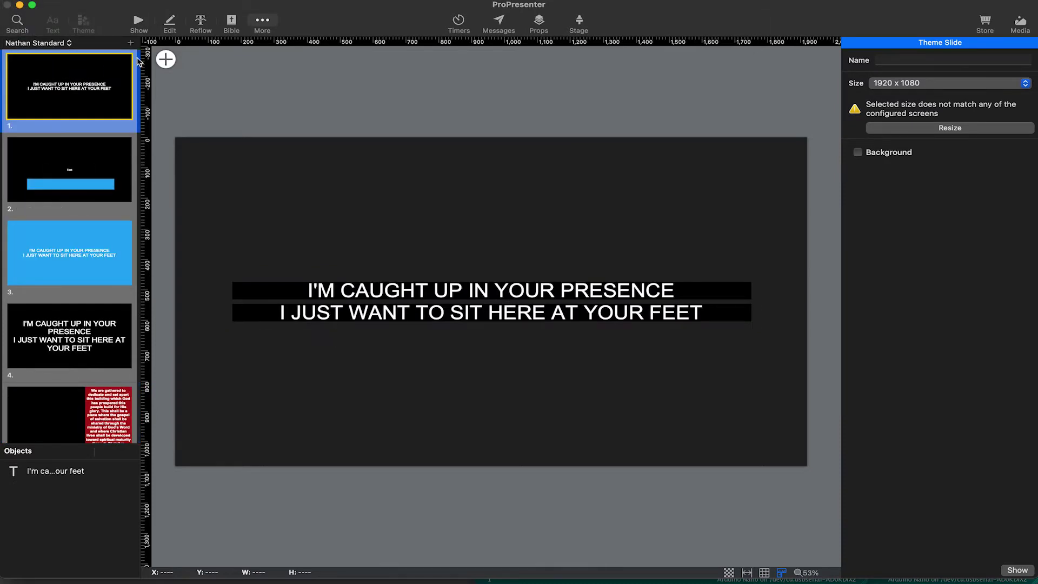
Insert a blank slide at the top of Nathan Standard containing just the default Text box.
click(130, 43)
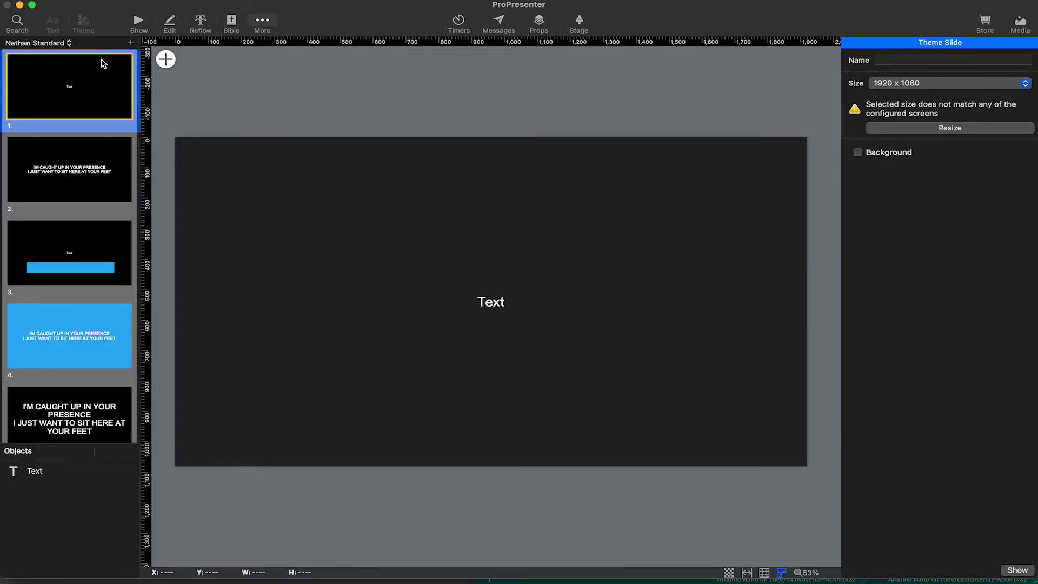
right_click(87, 93)
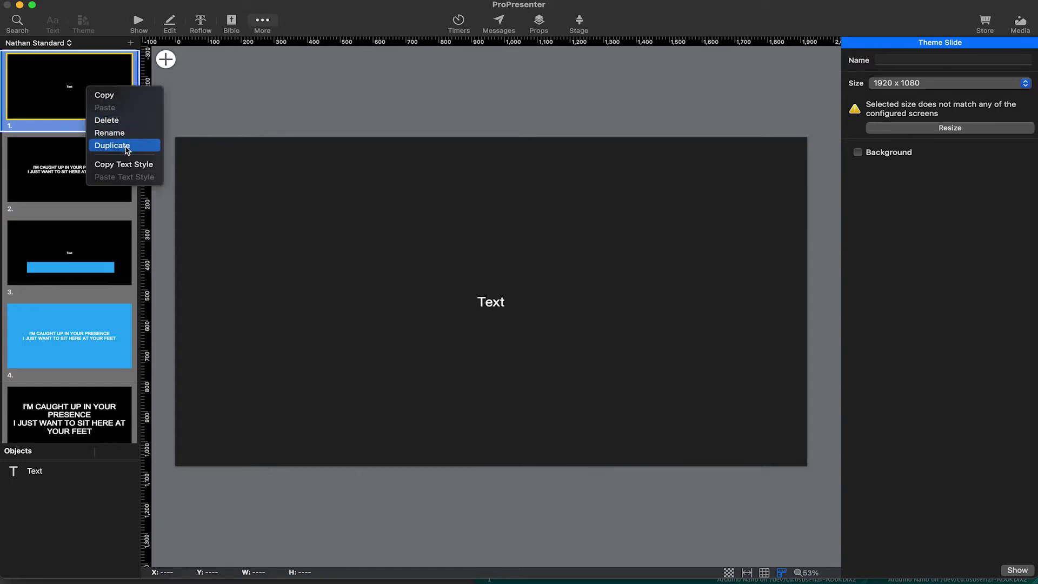
click(195, 116)
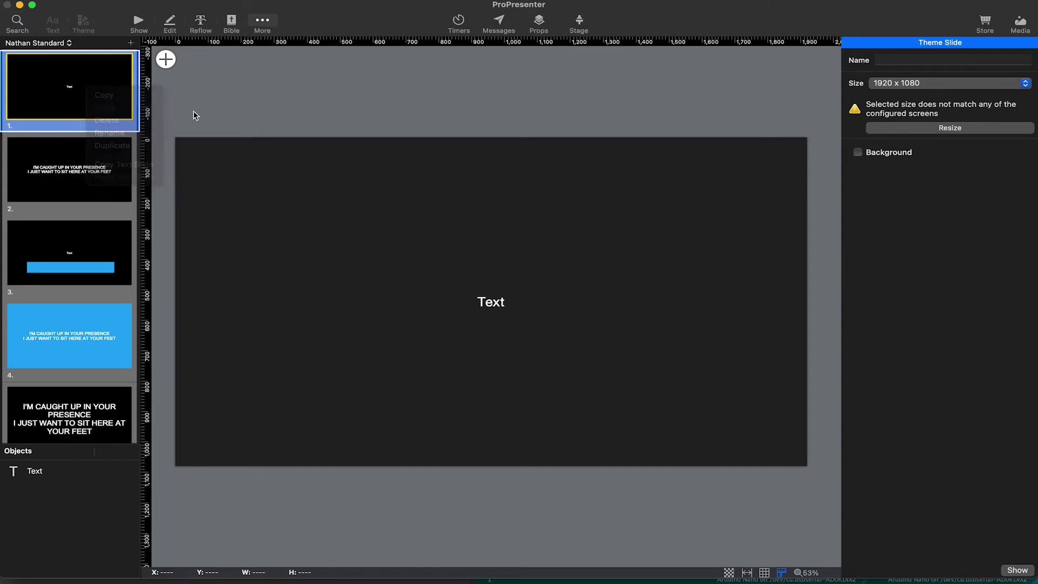
scroll(420, 313, down, 1)
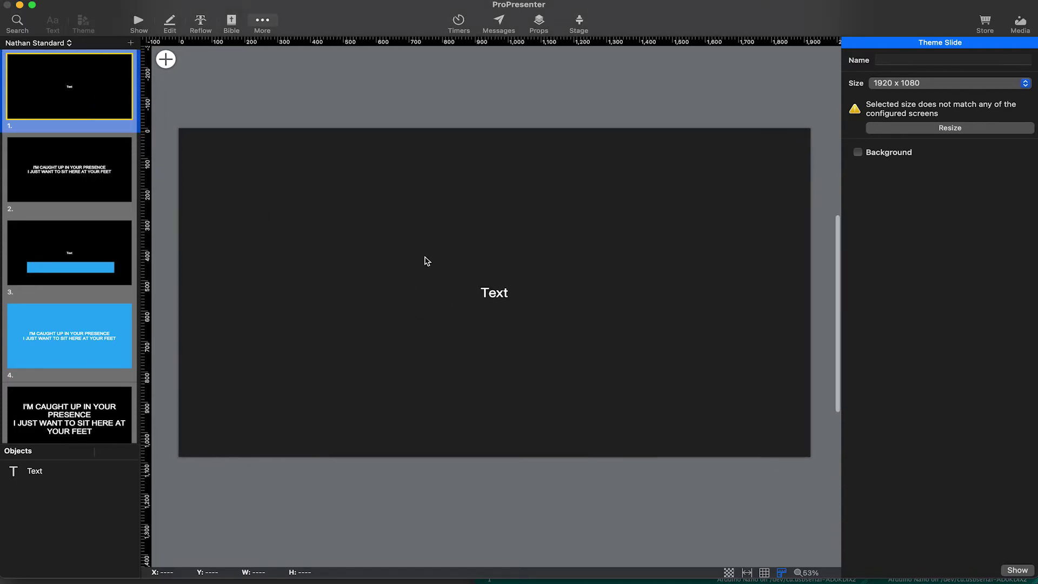
click(168, 60)
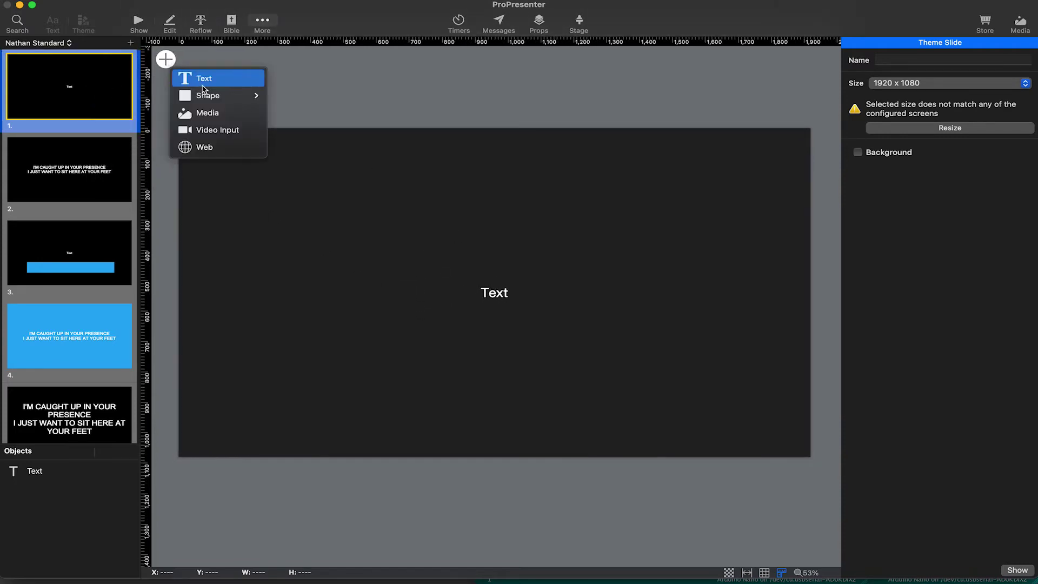
Add a Text box shrunk toward the bottom and a Rectangle stretched into a full-width top band.
click(216, 78)
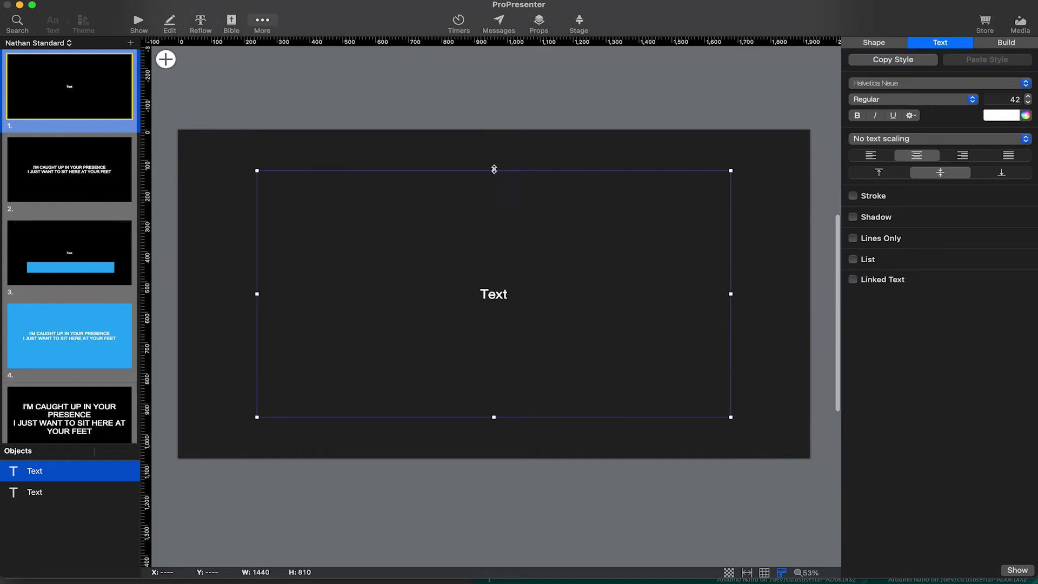
drag(494, 166, 502, 374)
click(165, 59)
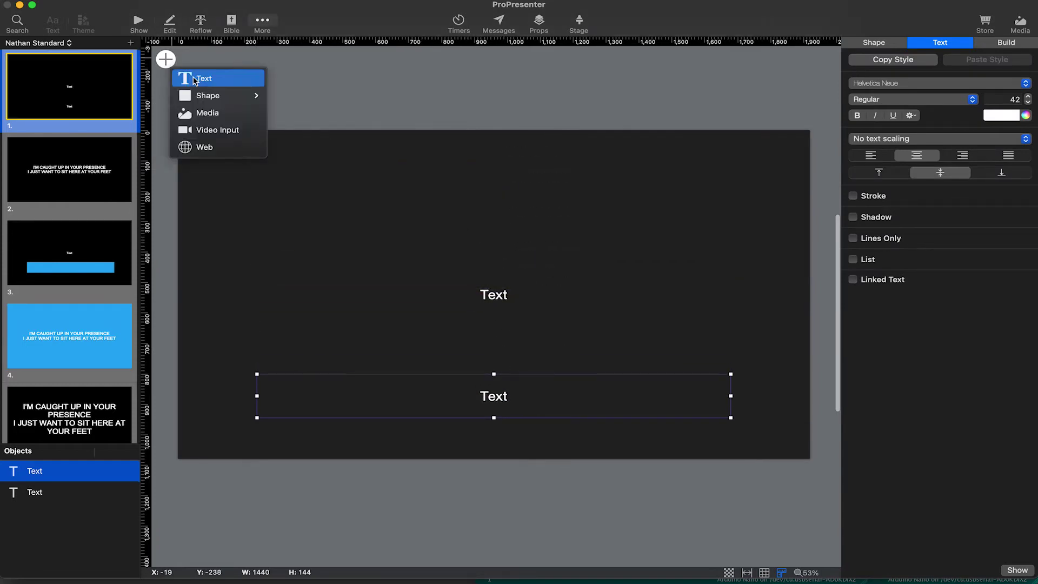
mouse_move(220, 98)
click(318, 96)
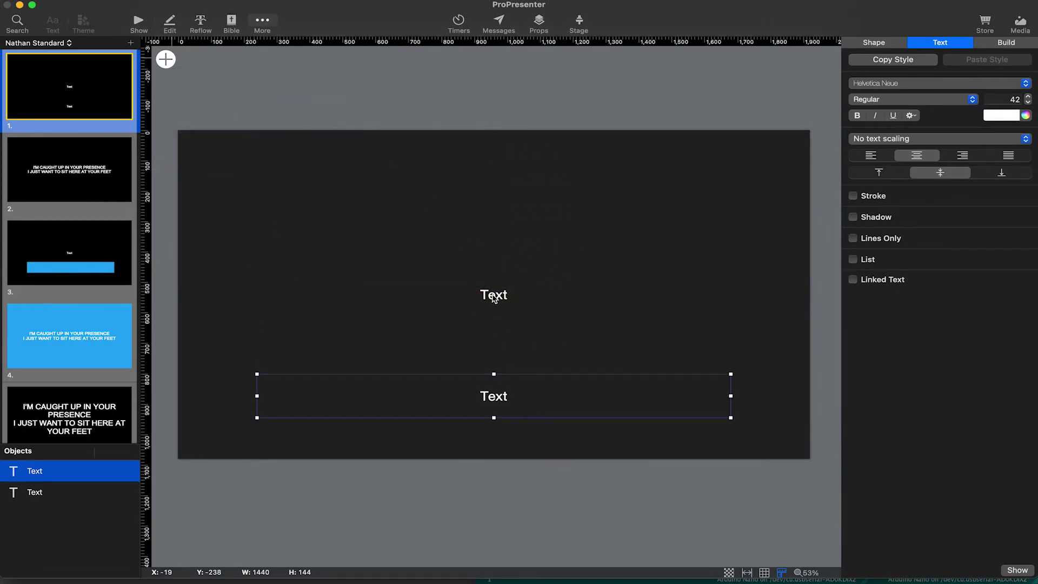
drag(464, 295, 283, 167)
drag(413, 265, 415, 130)
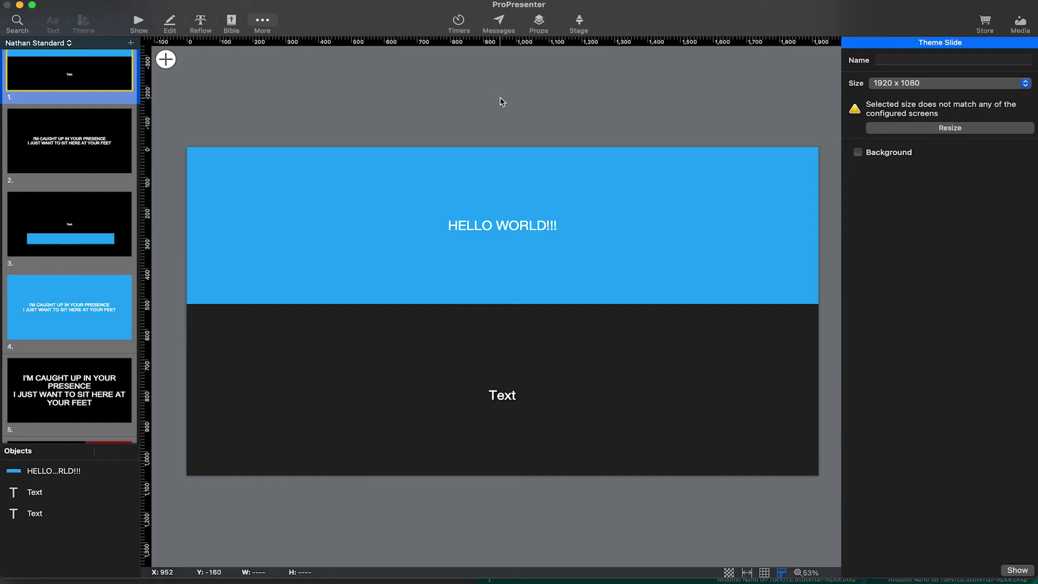
Review the lower text box's font and position settings, deselect, and show the Shape options.
click(511, 397)
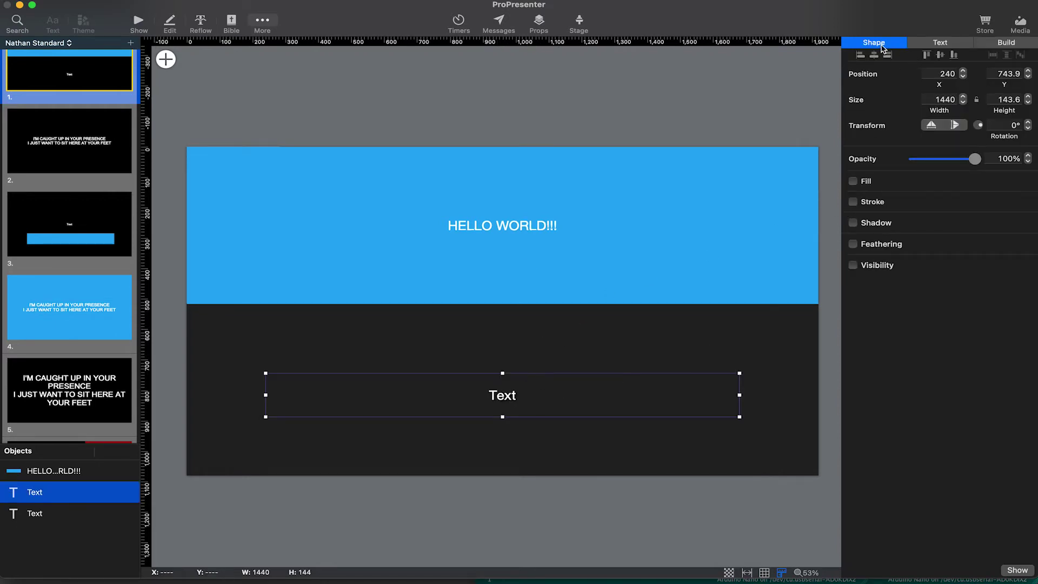
click(938, 43)
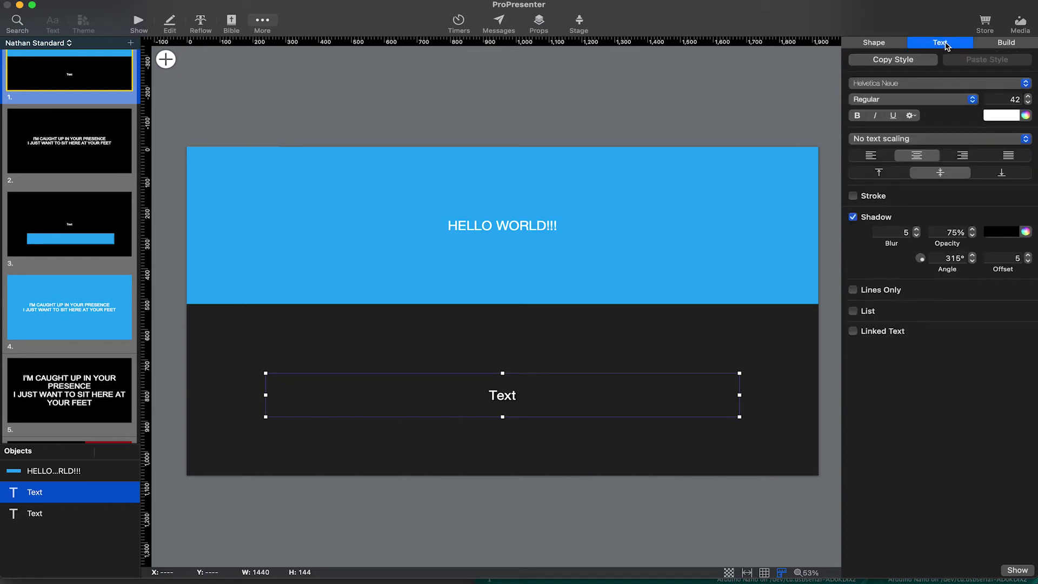
click(873, 42)
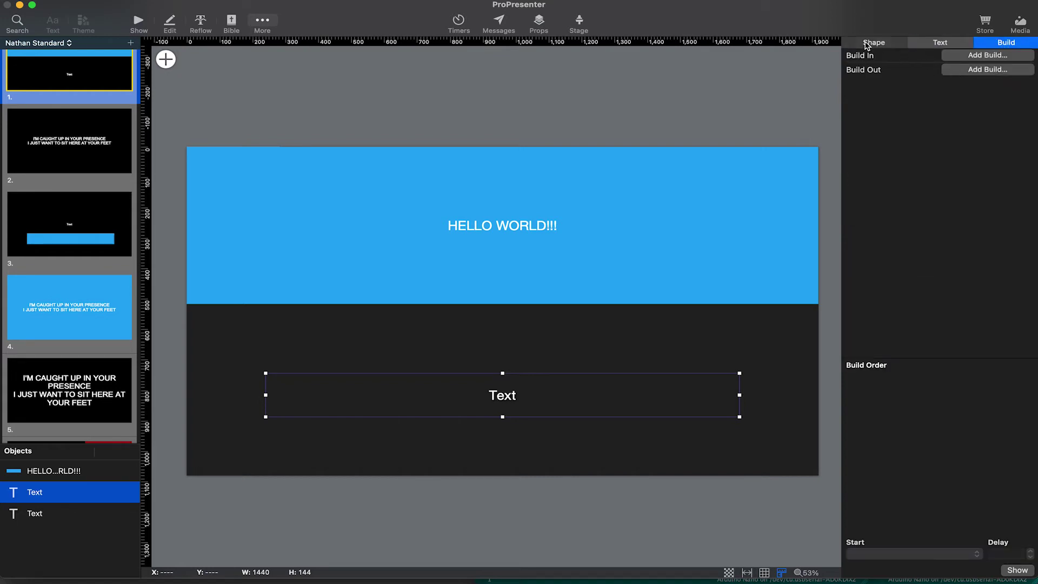
click(503, 303)
click(498, 326)
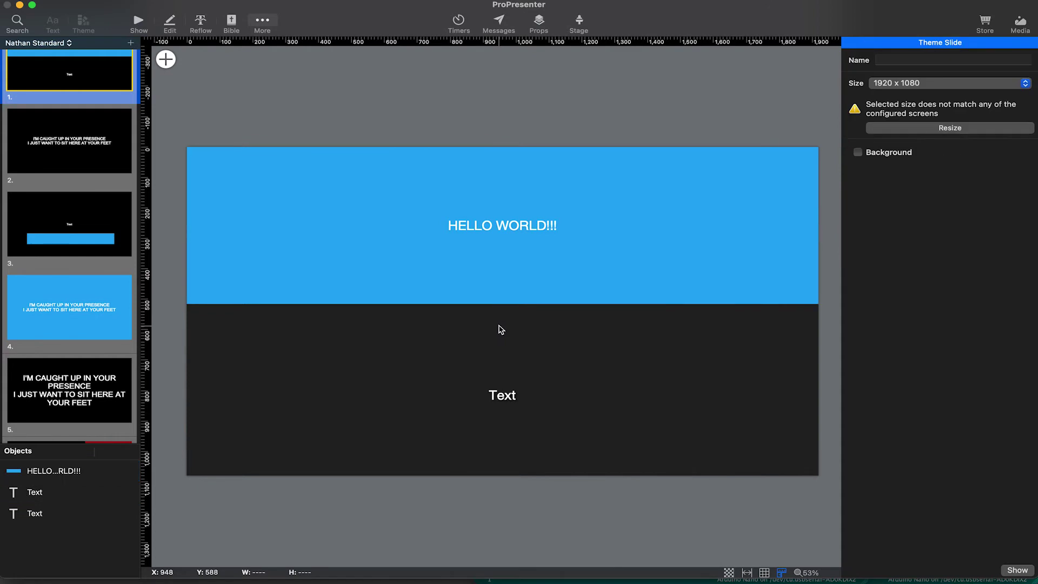
click(166, 59)
mouse_move(232, 97)
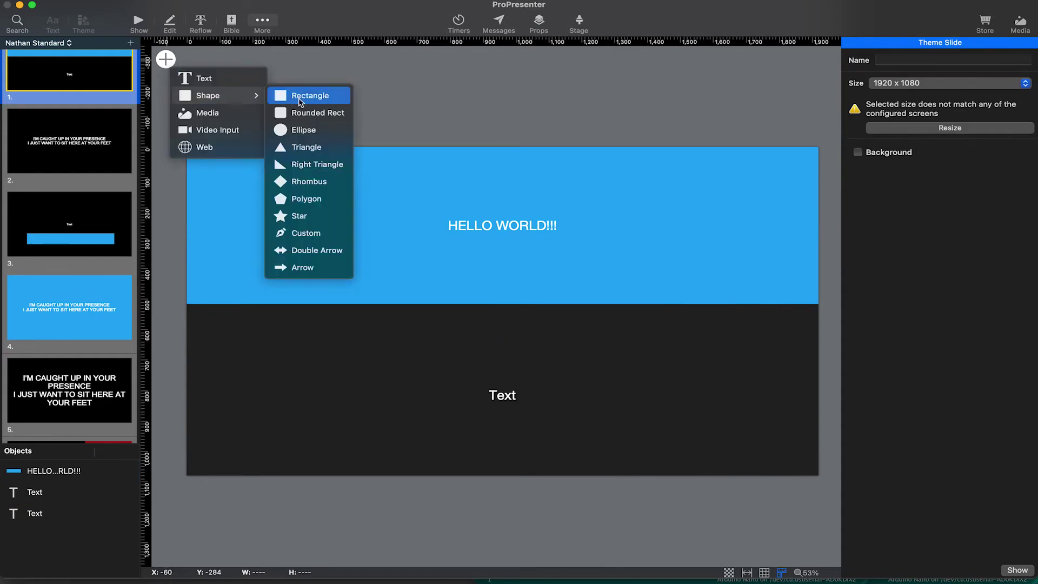
Add a small square just below the blue band and shorten the lower text box from the top.
click(305, 95)
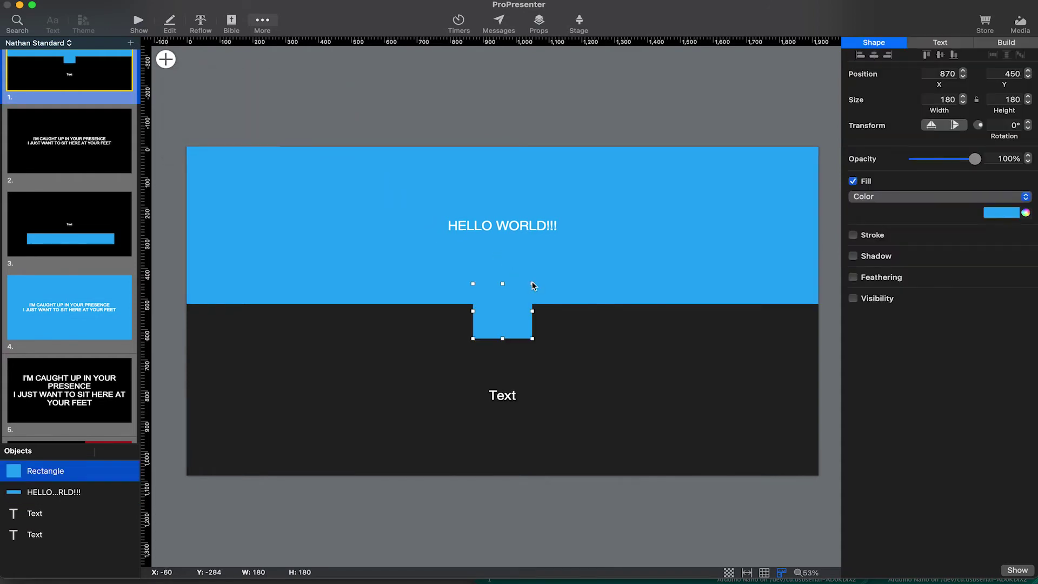
drag(507, 309, 568, 341)
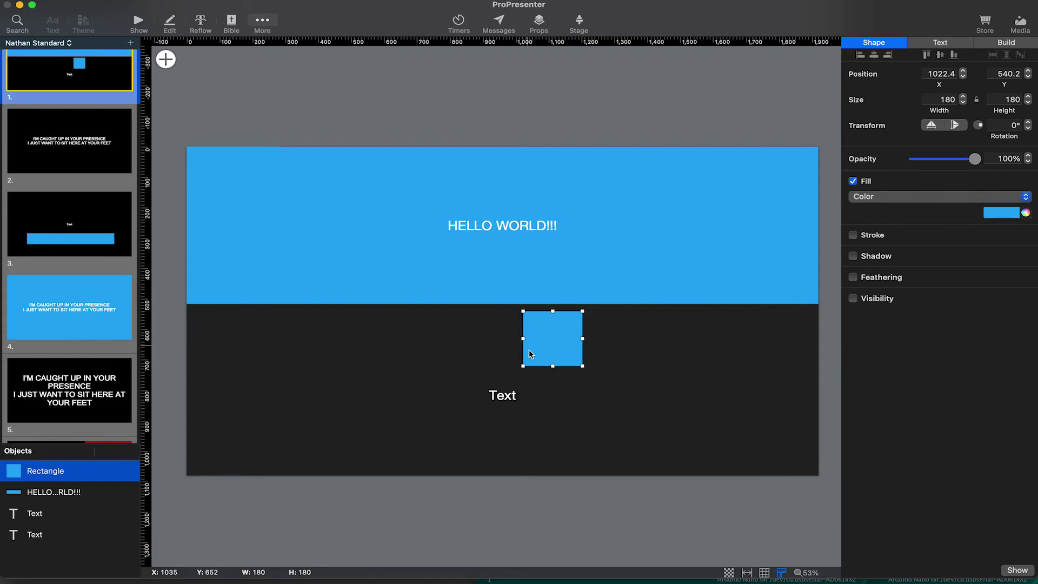
click(513, 398)
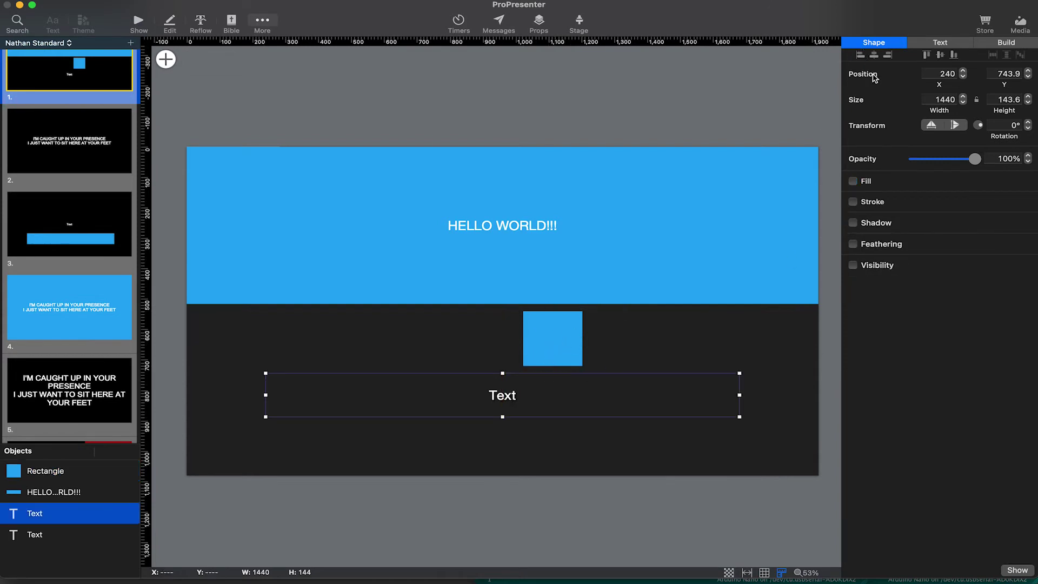
click(853, 182)
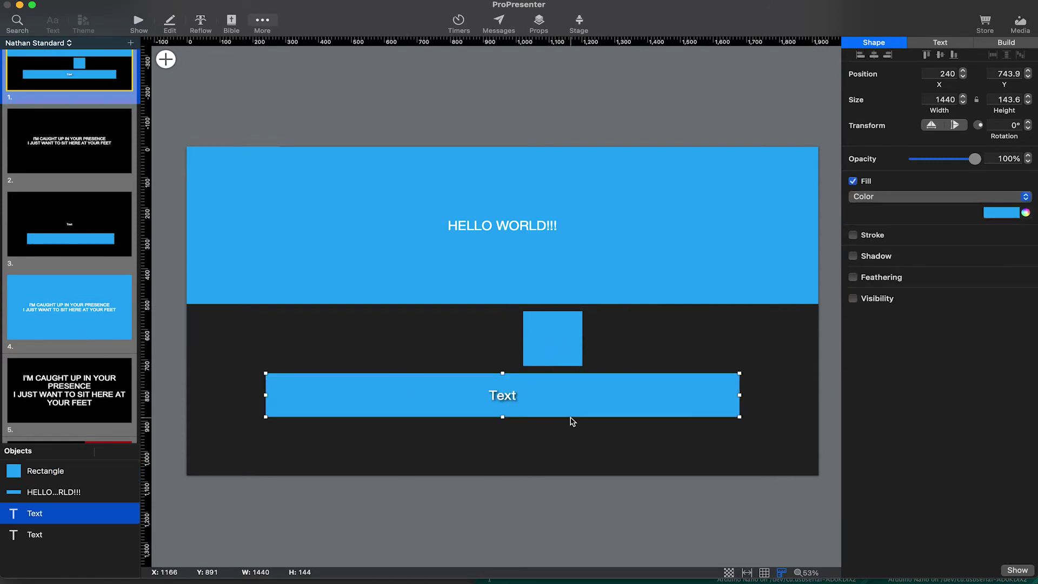
mouse_move(503, 376)
mouse_down()
mouse_move(502, 389)
mouse_move(508, 334)
mouse_move(509, 383)
mouse_up()
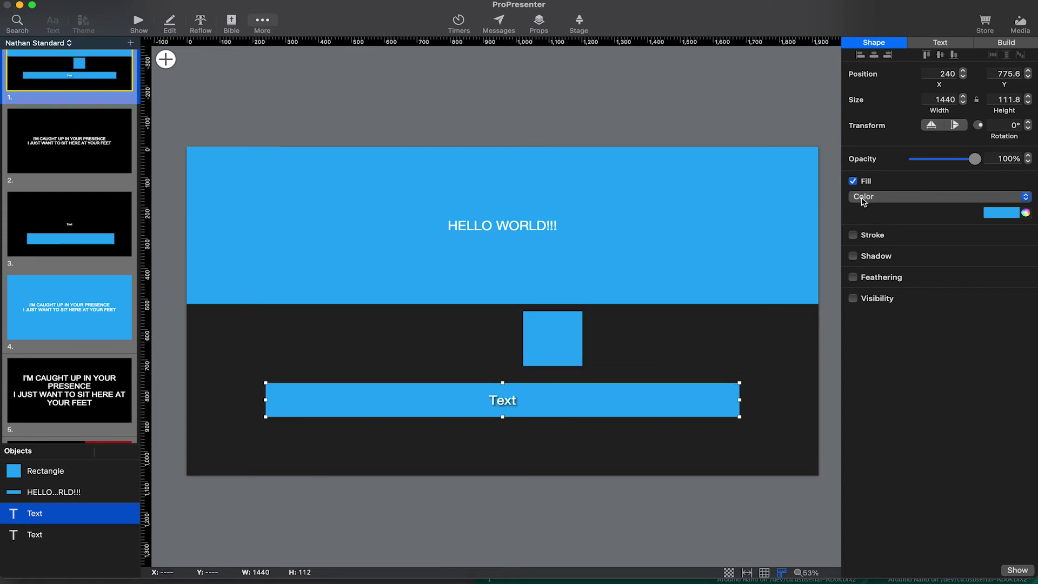
Leave the lower text box with no fill or outline, and give it a drop shadow.
click(853, 182)
click(853, 182)
click(853, 182)
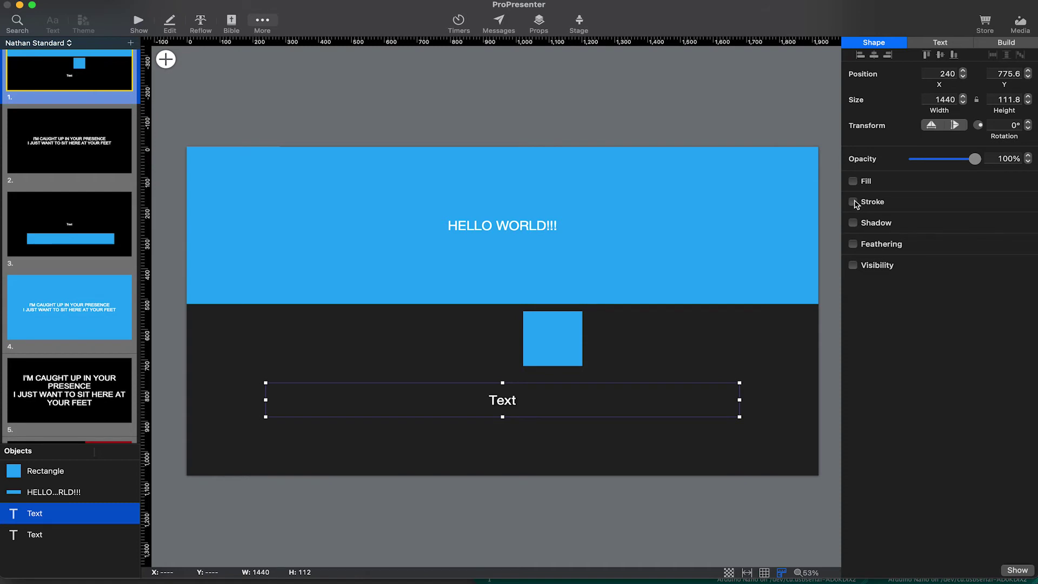
click(853, 201)
click(853, 202)
click(853, 223)
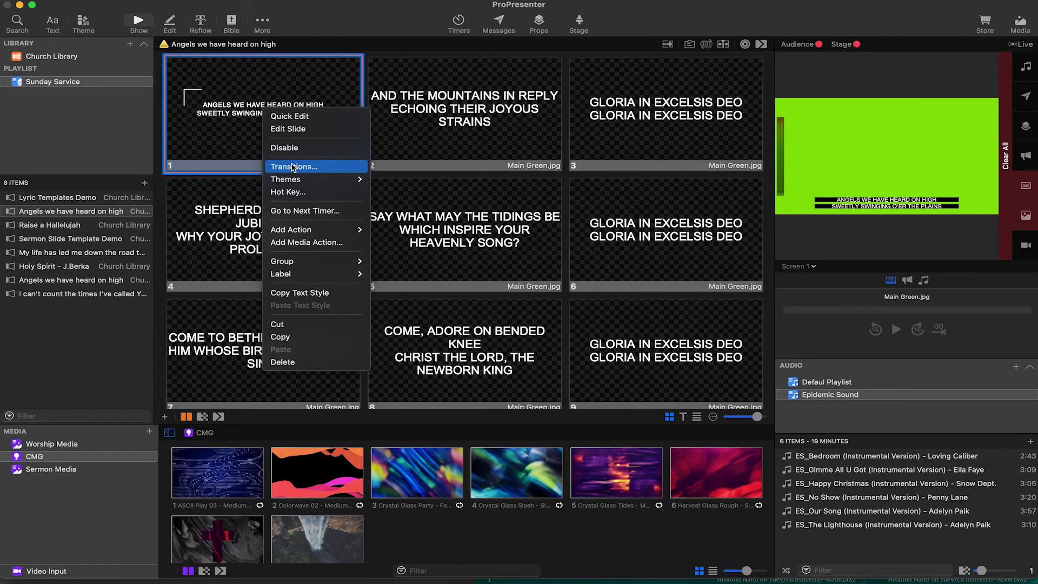
Save slide 1 of 'Angels we have heard on high' as a new Nathan Standard template.
mouse_move(291, 182)
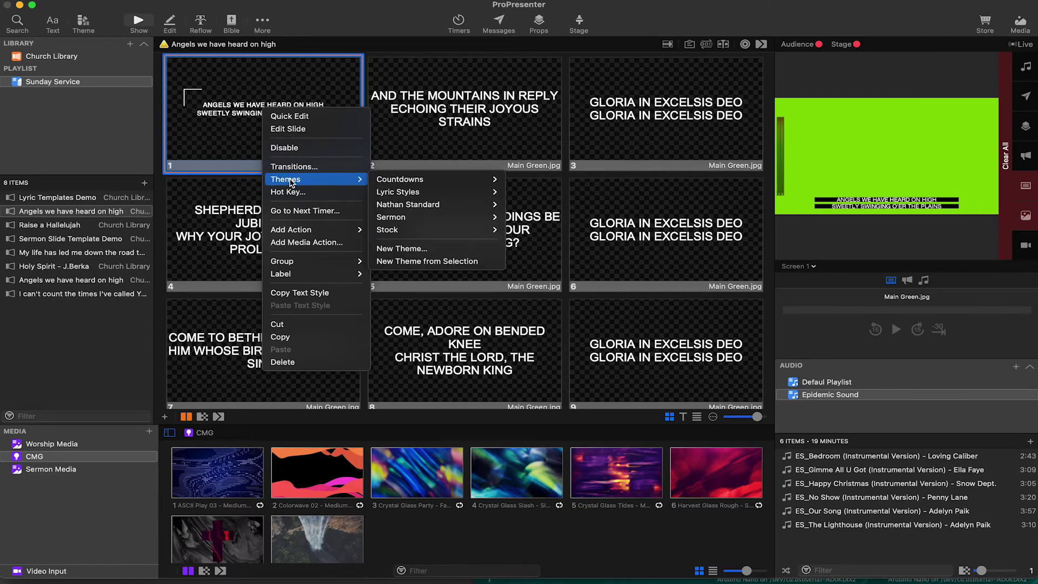
mouse_move(437, 209)
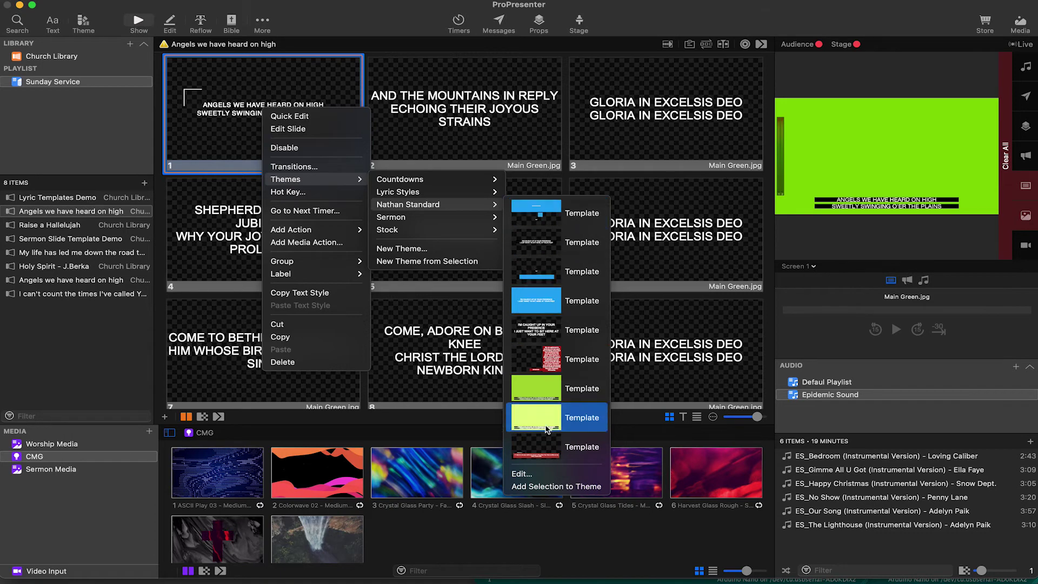
click(546, 488)
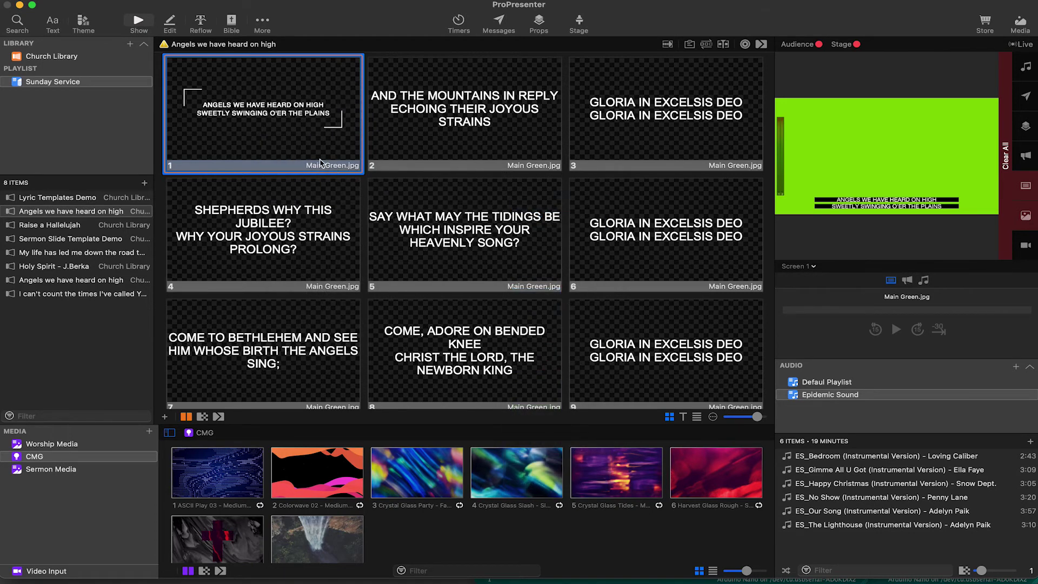
Apply the newest (tenth) Nathan Standard template to the song's first slide.
click(147, 84)
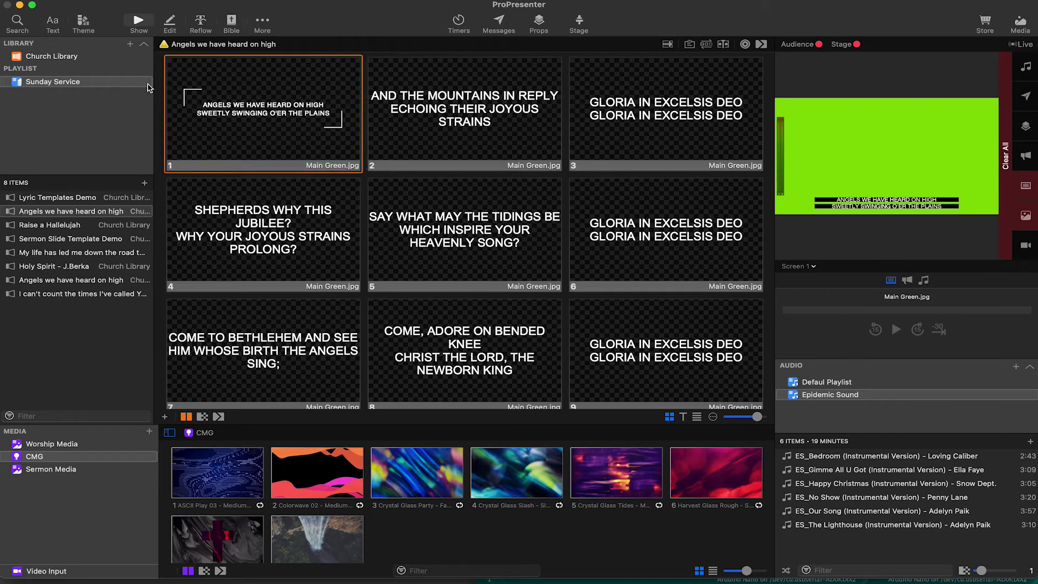
click(83, 23)
mouse_move(104, 65)
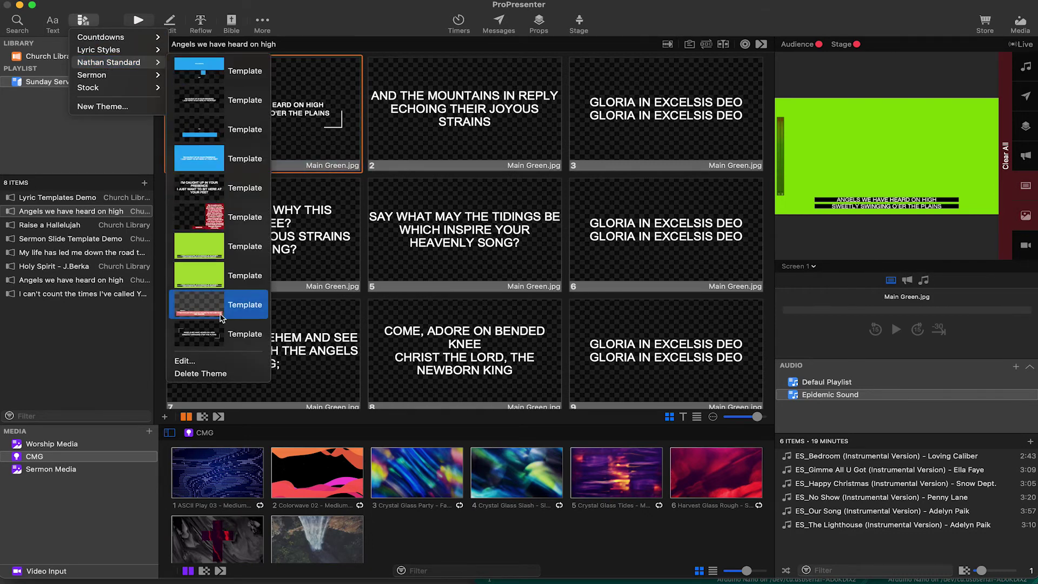
click(217, 335)
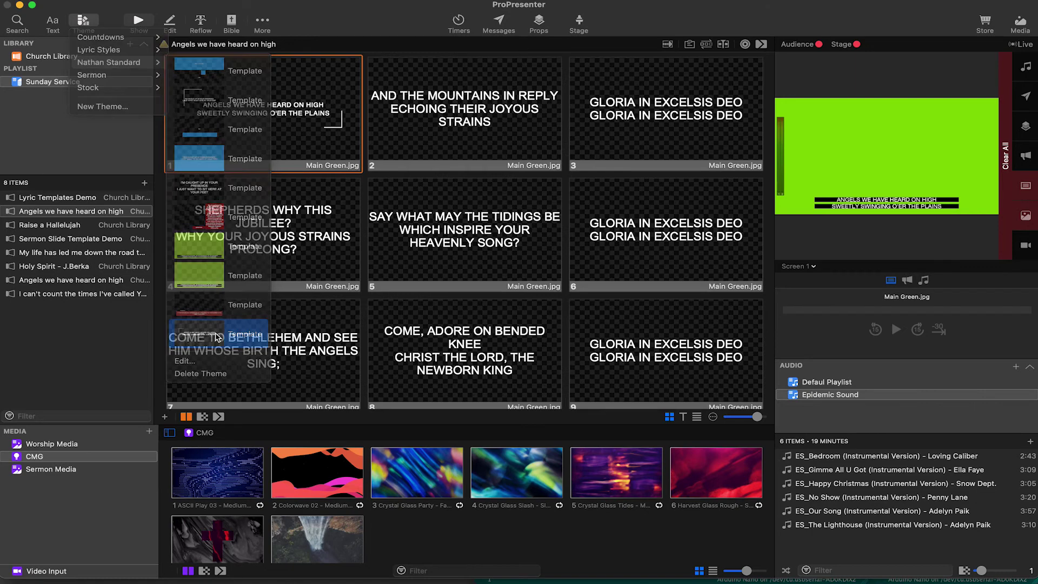